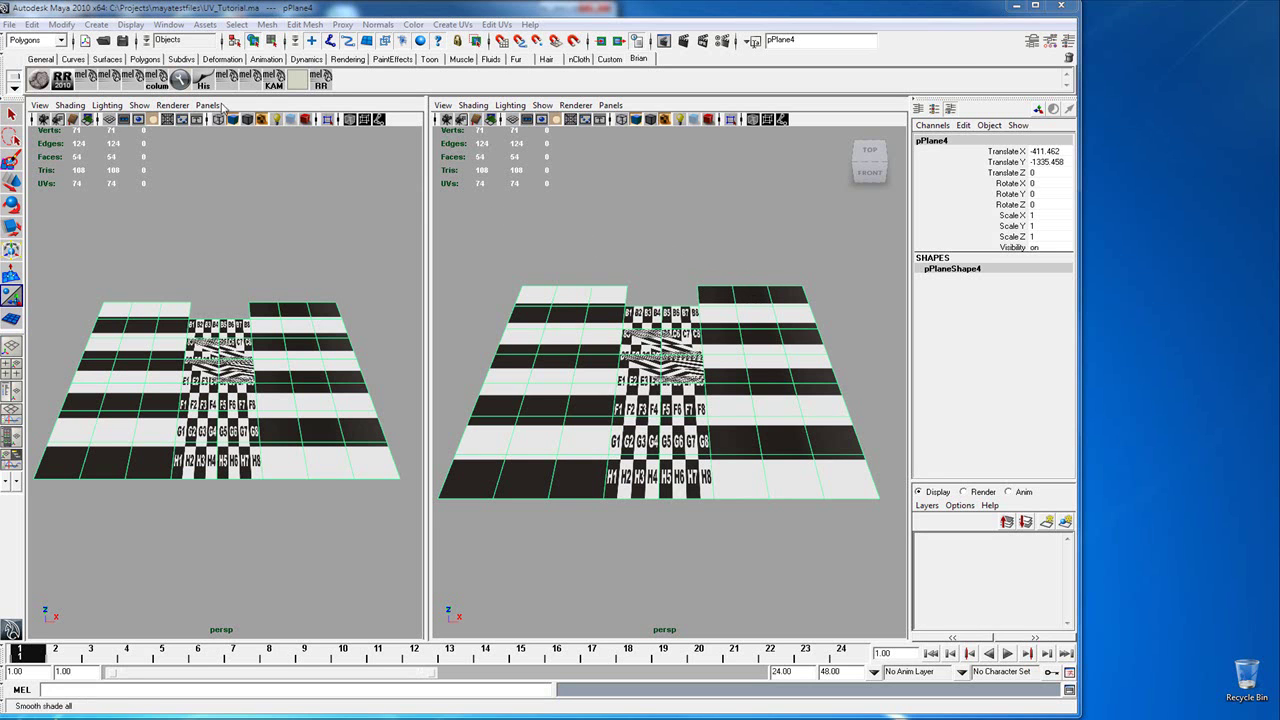
# Step: Launch the K.A.M. tool and use its shortcuts to reopen the UV Texture Editor and briefly view the Hypershade
pyautogui.click(272, 82)
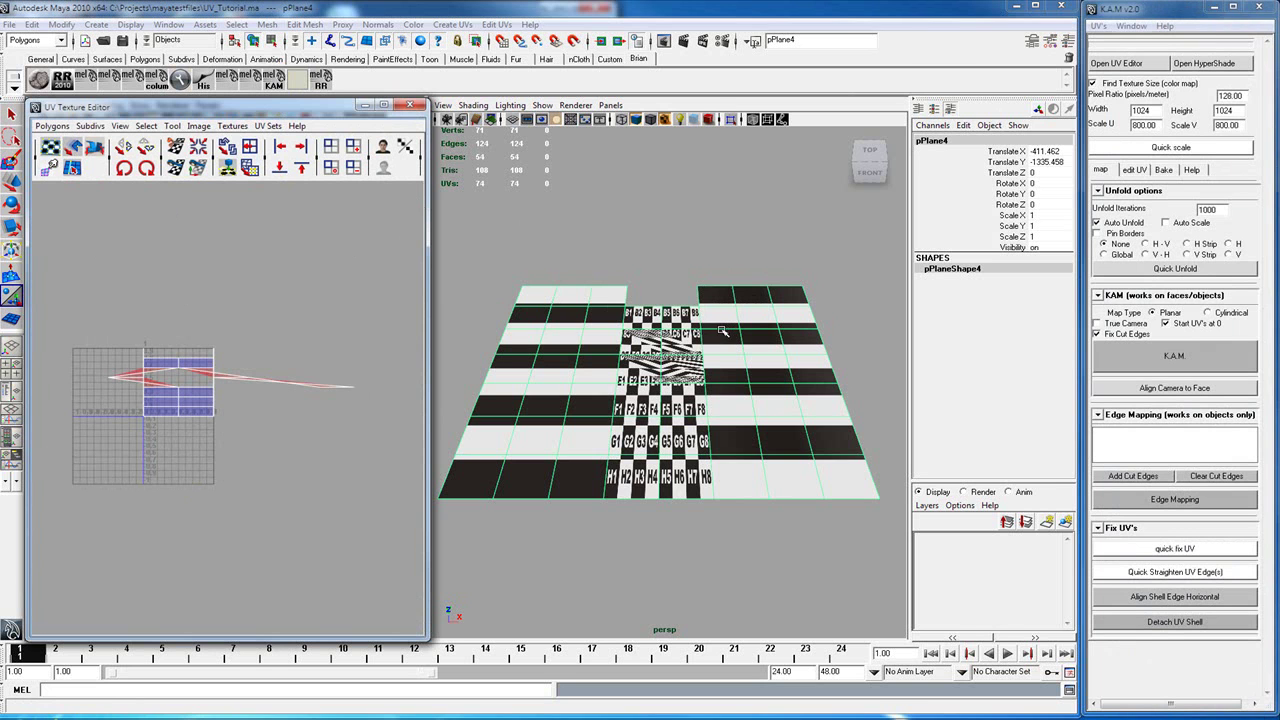
pyautogui.click(410, 106)
pyautogui.click(1126, 63)
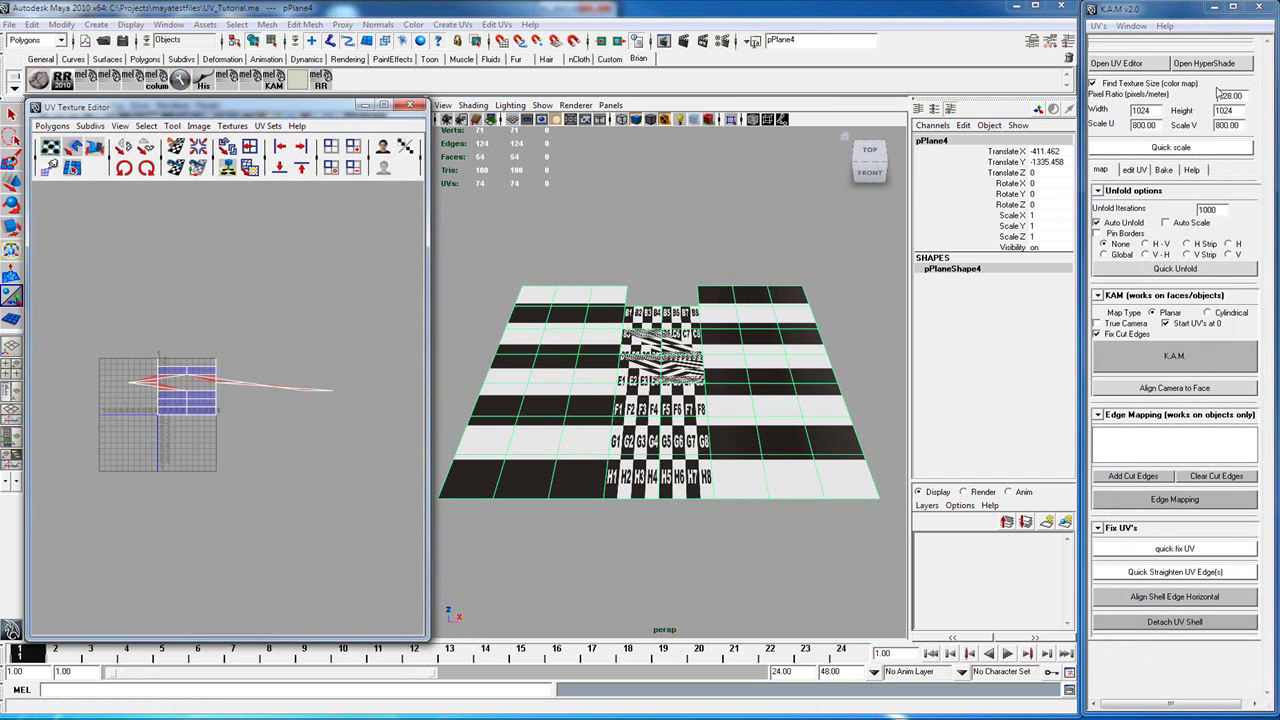
pyautogui.click(1212, 63)
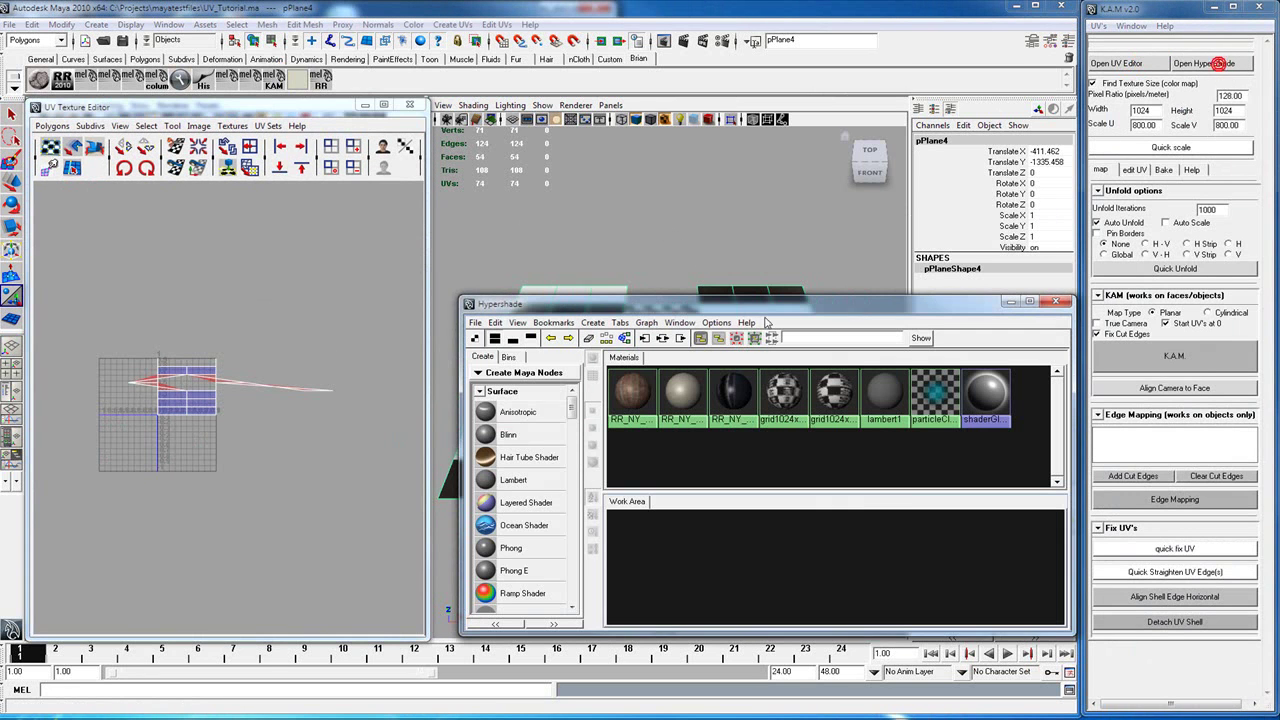
pyautogui.click(1057, 302)
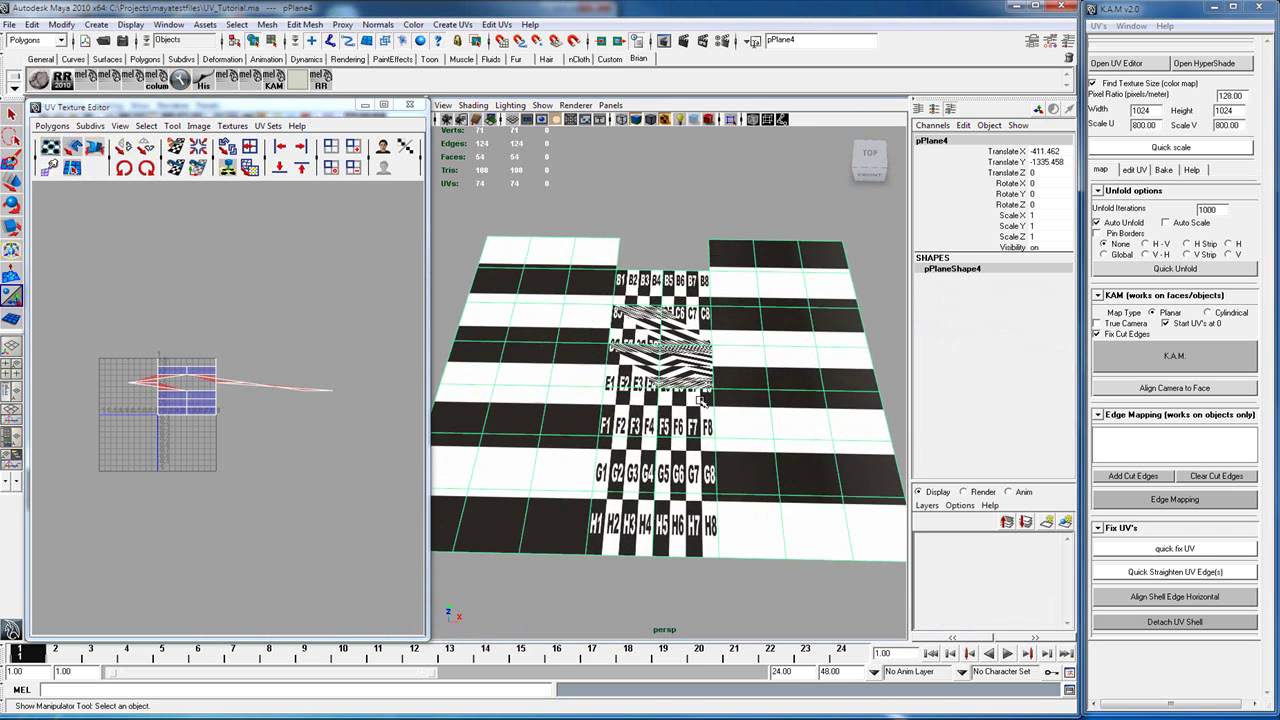
# Step: Create UVs based on the camera for the plane from a low front view and inspect the resulting UV shell
pyautogui.scroll(-5, 700, 400)
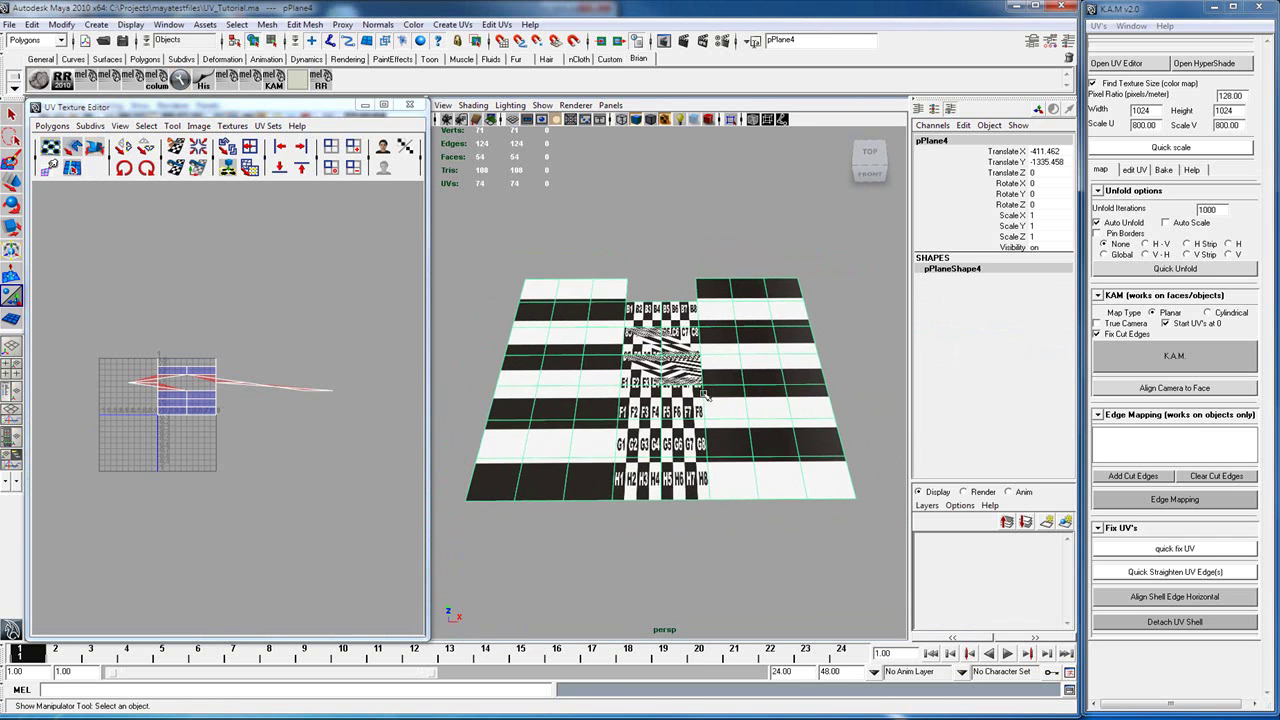
pyautogui.scroll(4, 703, 395)
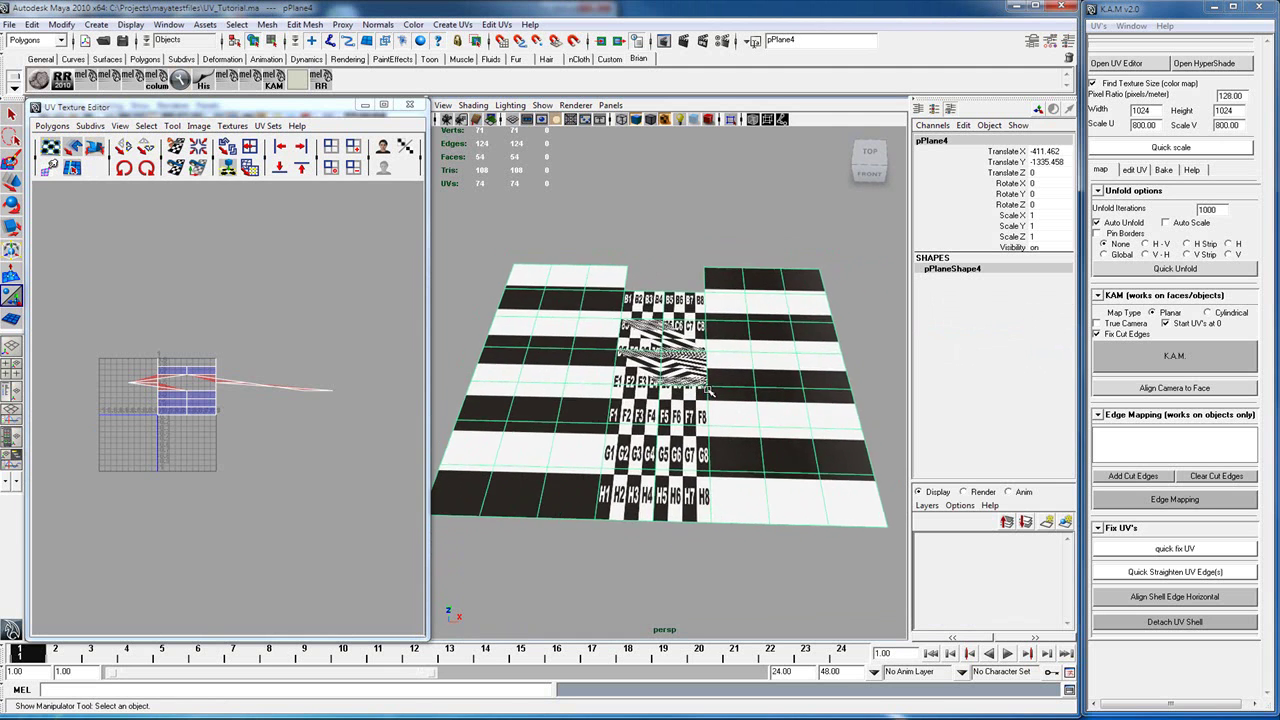
pyautogui.scroll(-1, 709, 392)
pyautogui.keyDown('alt'); pyautogui.moveTo(716, 389); pyautogui.dragTo(705, 366); pyautogui.keyUp('alt')
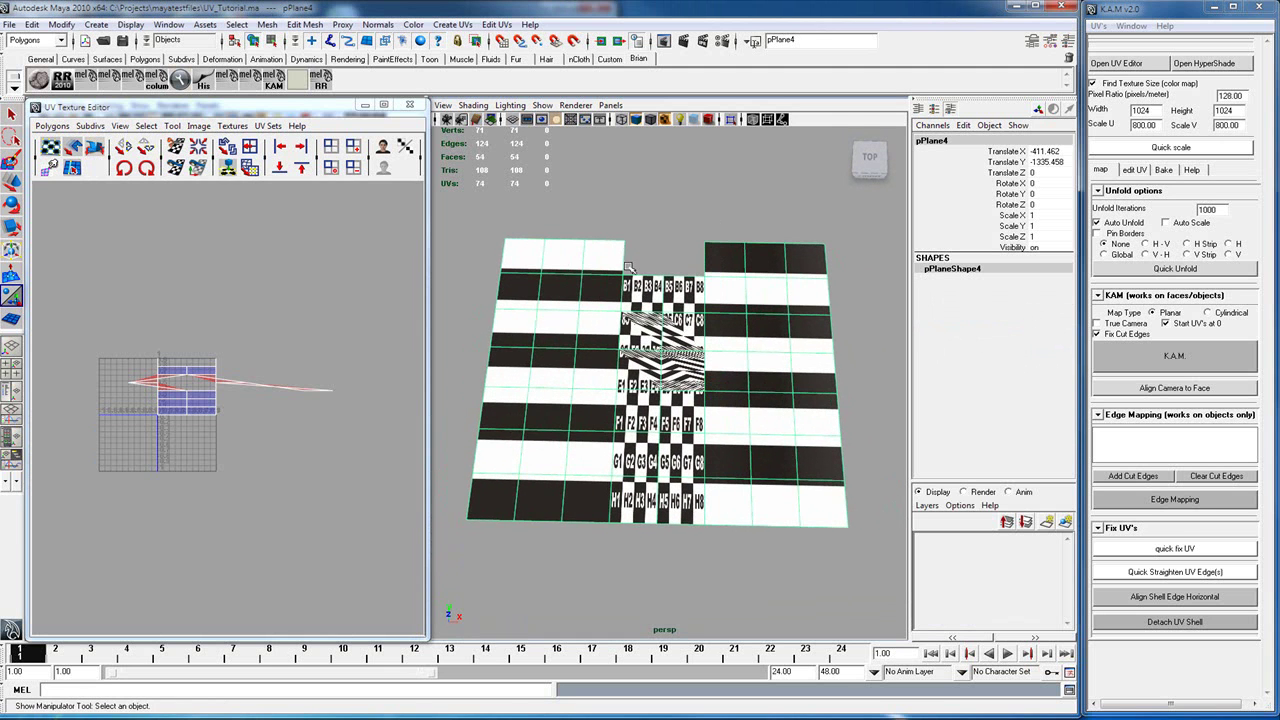
pyautogui.keyDown('alt'); pyautogui.moveTo(738, 321); pyautogui.dragTo(652, 348); pyautogui.keyUp('alt')
pyautogui.keyDown('alt'); pyautogui.moveTo(656, 348); pyautogui.dragTo(726, 342, button='middle'); pyautogui.keyUp('alt')
pyautogui.scroll(-2, 741, 336)
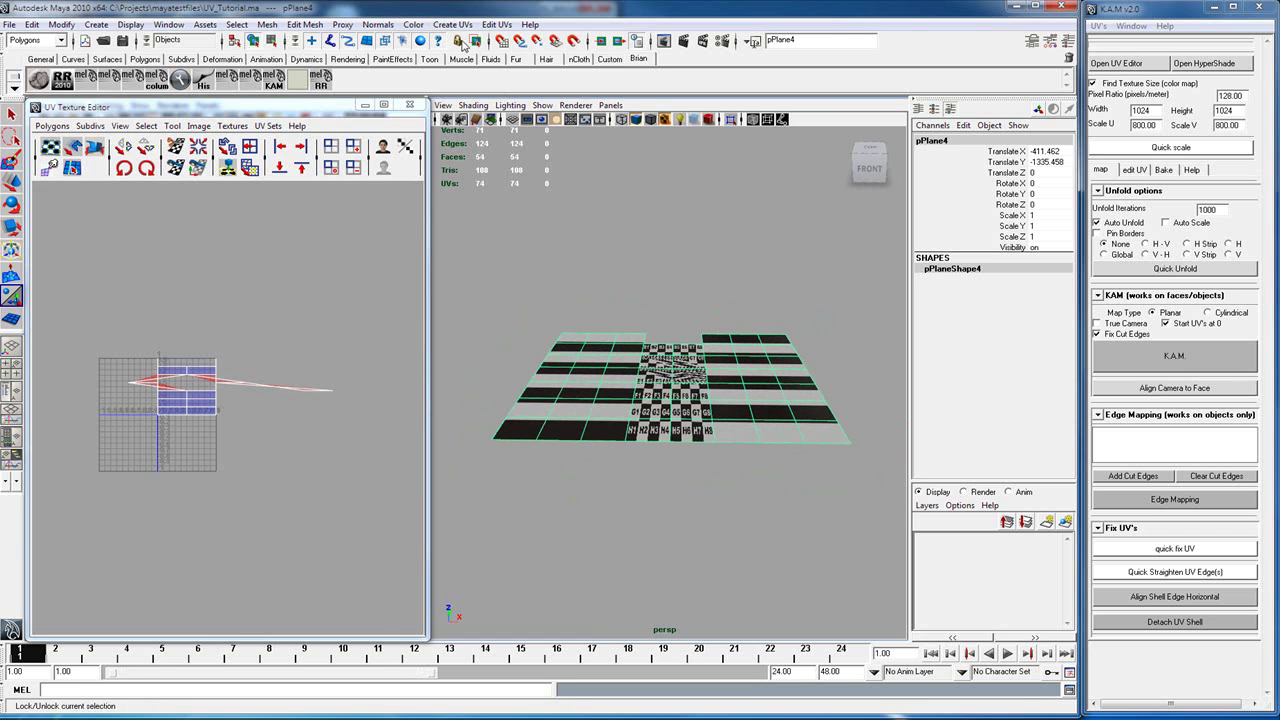
pyautogui.click(453, 25)
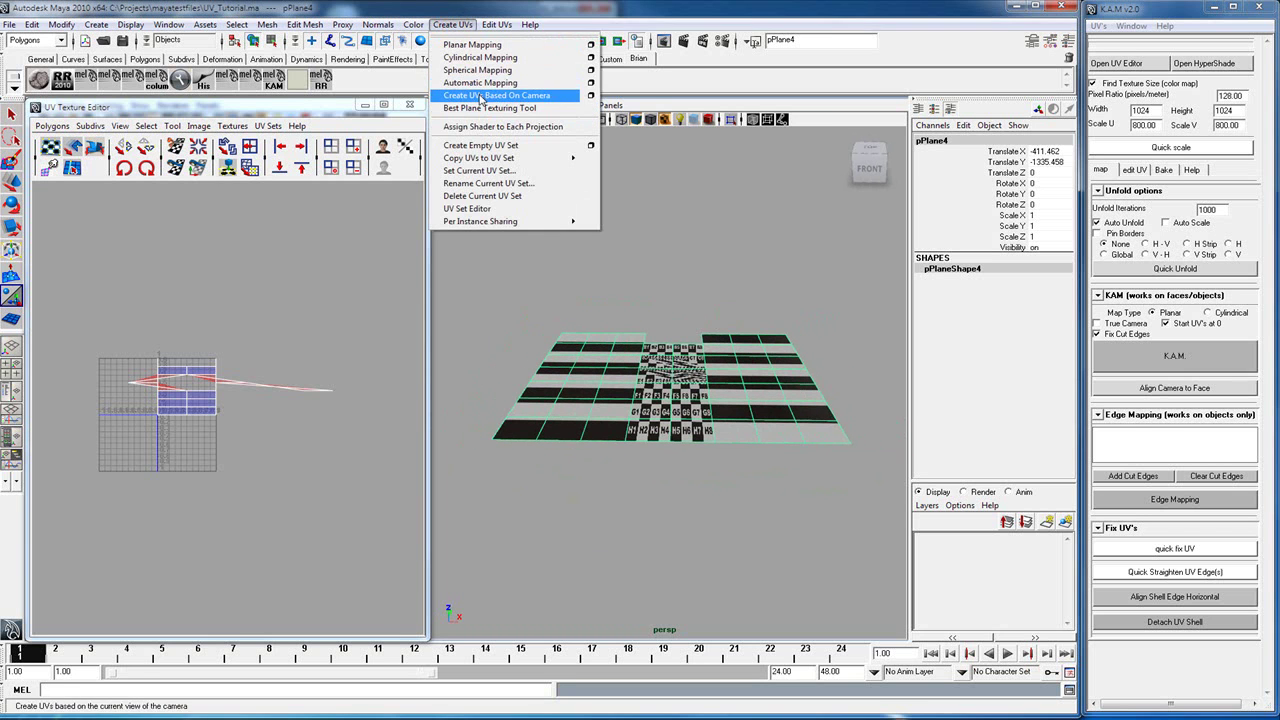
pyautogui.click(492, 96)
pyautogui.keyDown('alt'); pyautogui.moveTo(209, 414); pyautogui.dragTo(279, 376, button='middle'); pyautogui.keyUp('alt')
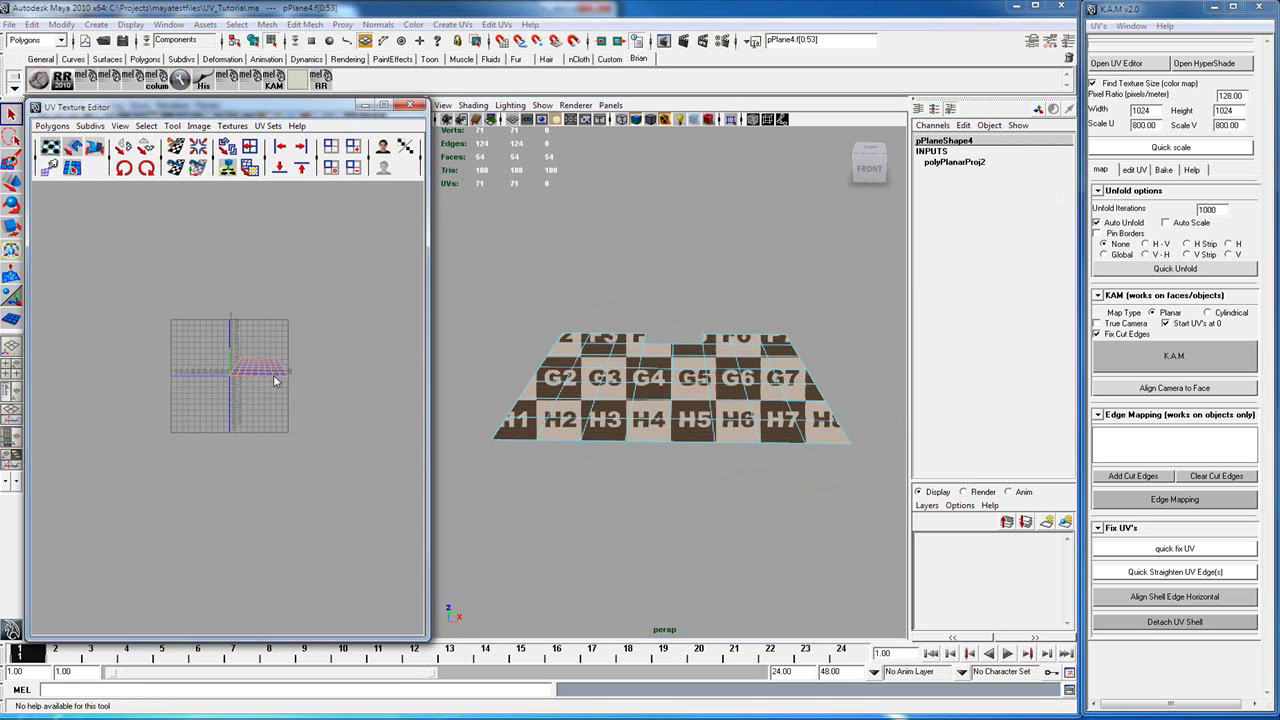
pyautogui.scroll(3, 280, 376)
pyautogui.scroll(5, 280, 375)
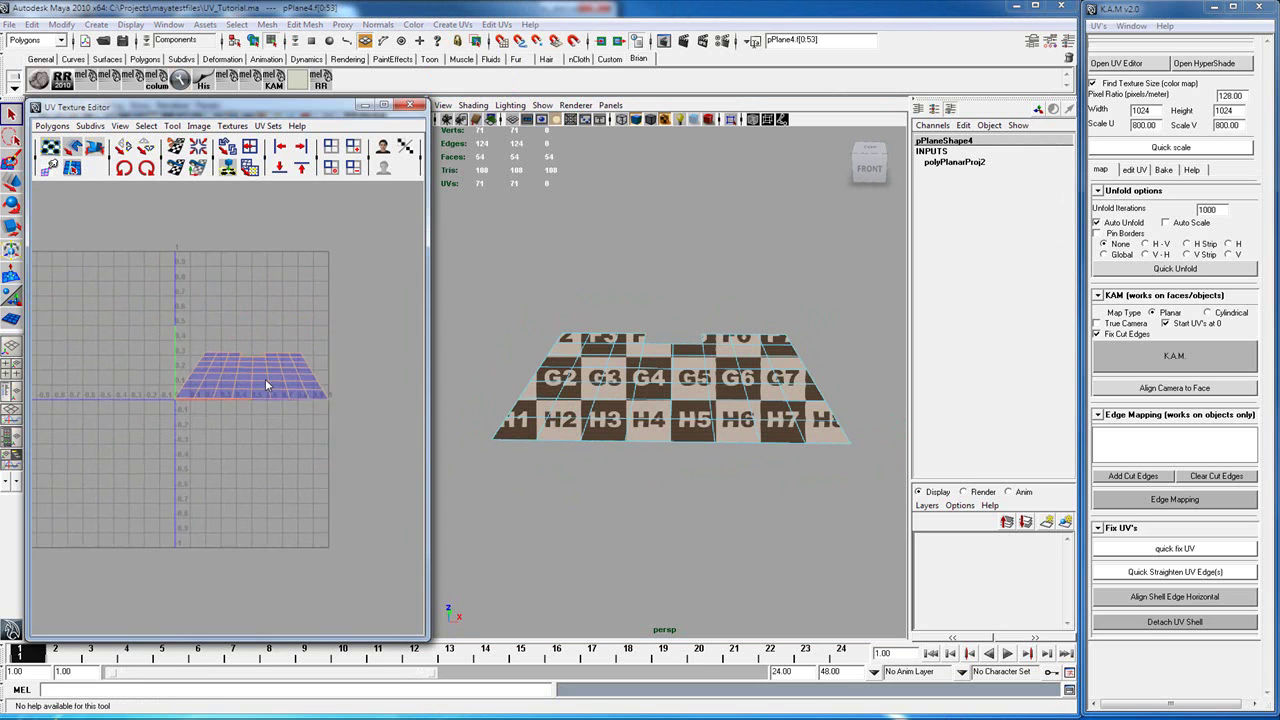
pyautogui.scroll(3, 268, 385)
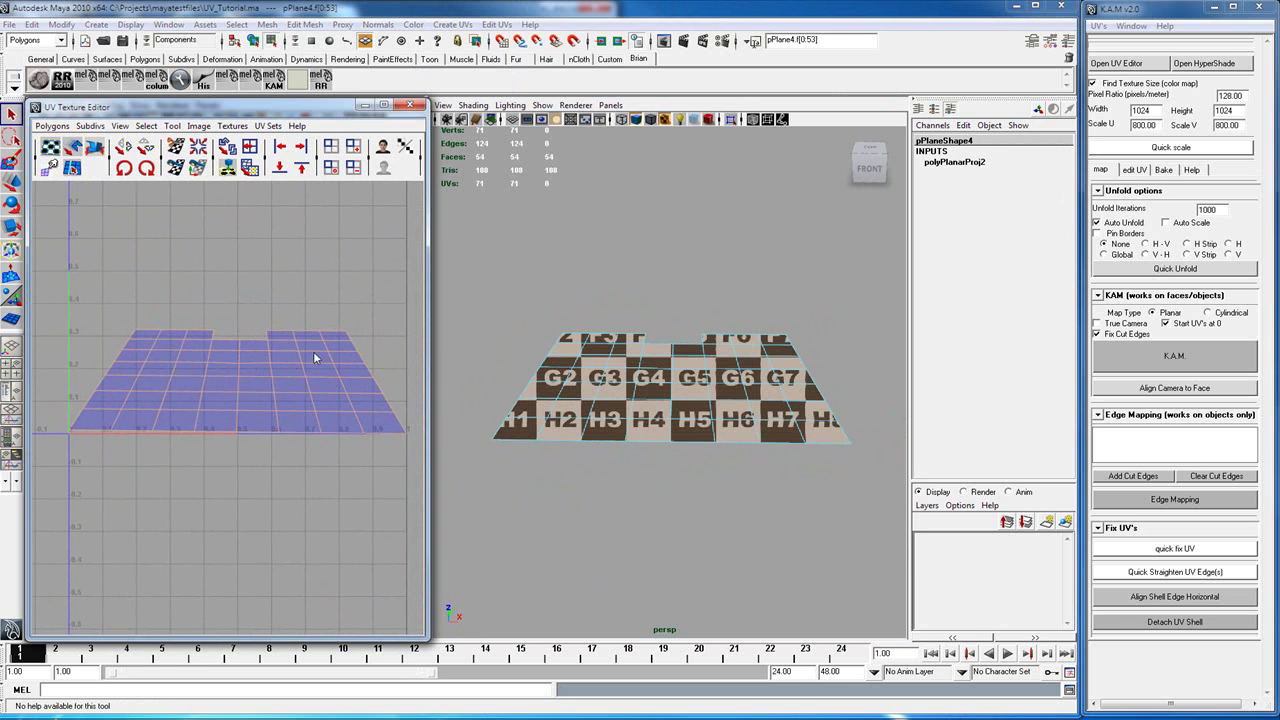
# Step: Return the plane to object selection and map it with K.A.M. planar projection from a raised front view
pyautogui.moveTo(684, 394); pyautogui.dragTo(750, 360, button='right')
pyautogui.keyDown('alt'); pyautogui.moveTo(669, 388); pyautogui.dragTo(664, 447); pyautogui.keyUp('alt')
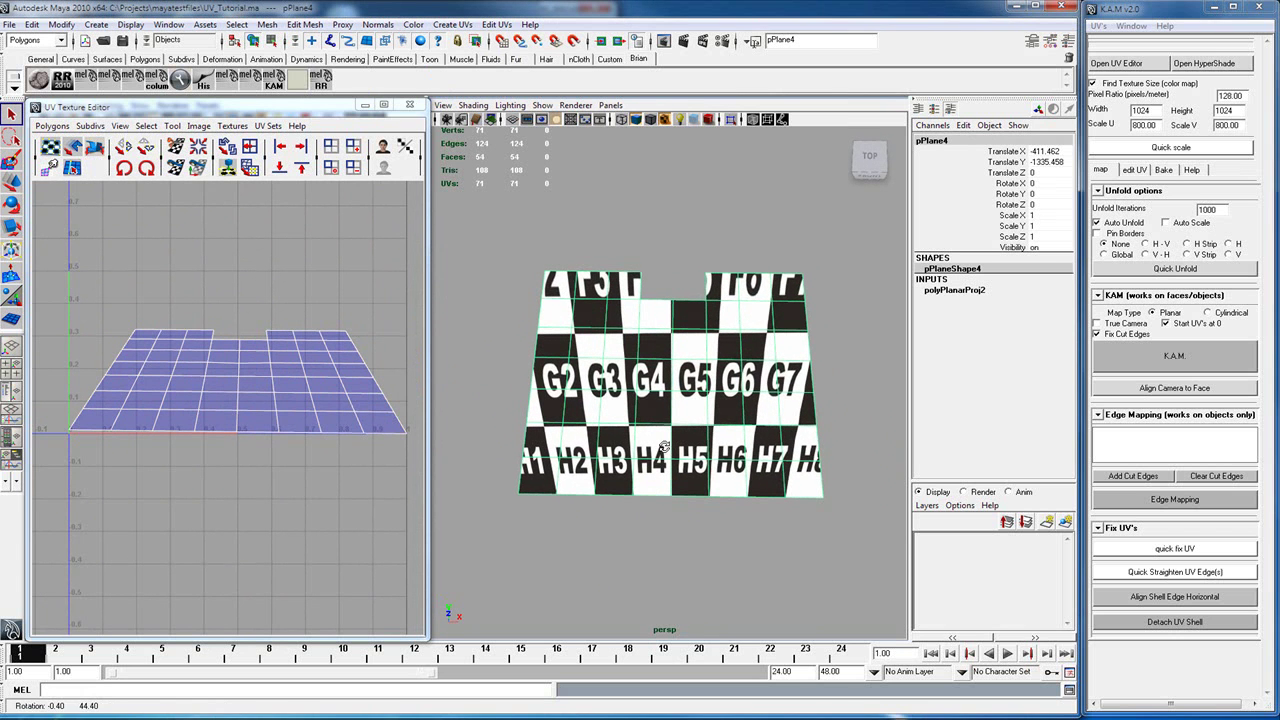
pyautogui.click(1163, 358)
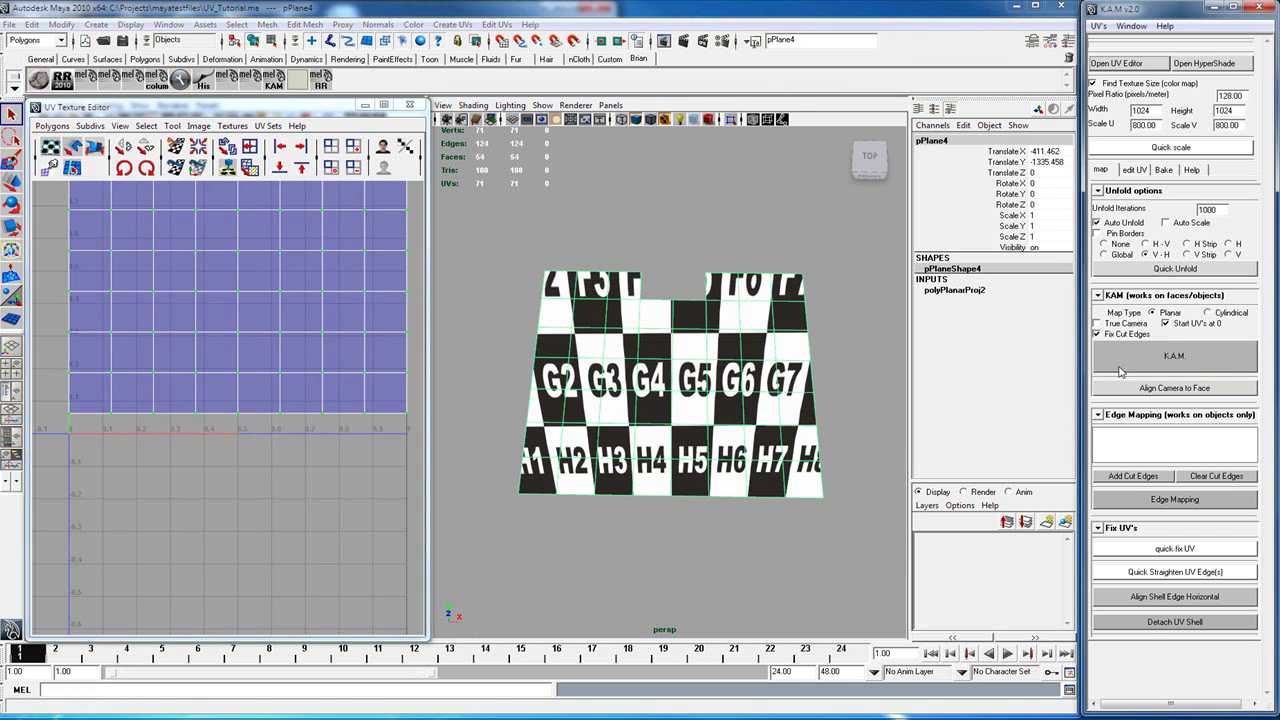
pyautogui.press('F8')
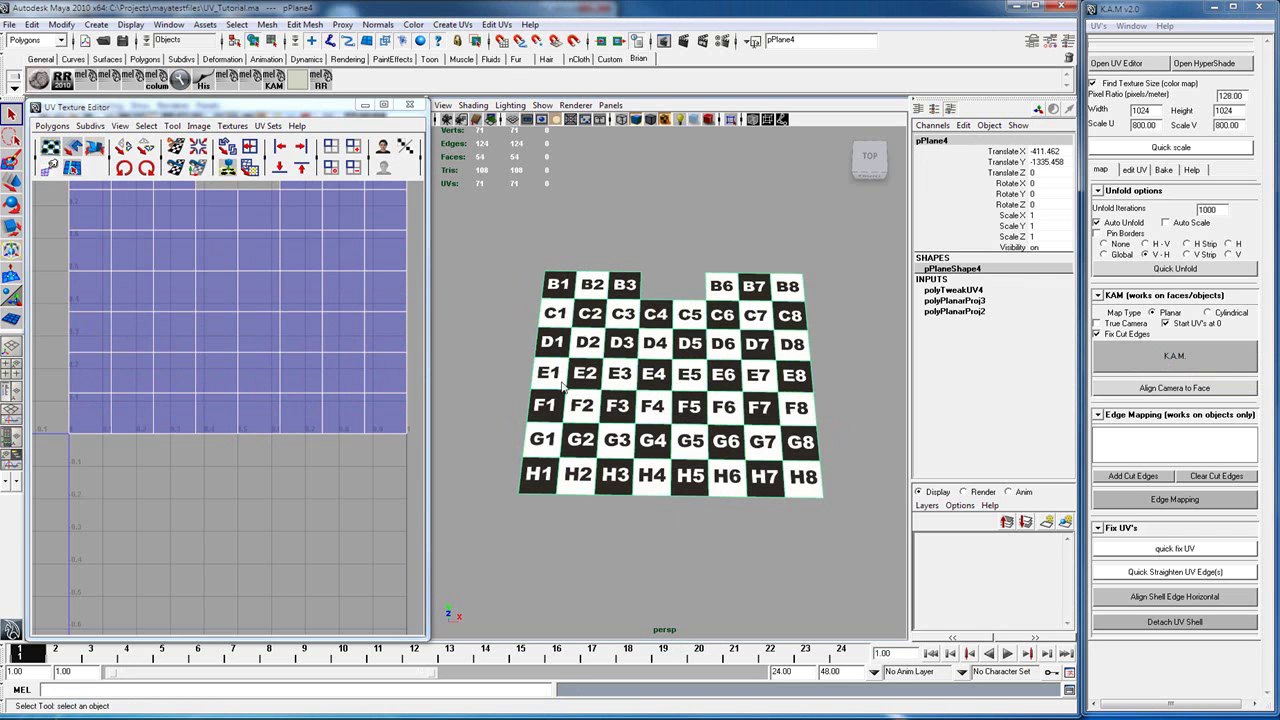
pyautogui.keyDown('alt'); pyautogui.moveTo(689, 405); pyautogui.dragTo(689, 351); pyautogui.keyUp('alt')
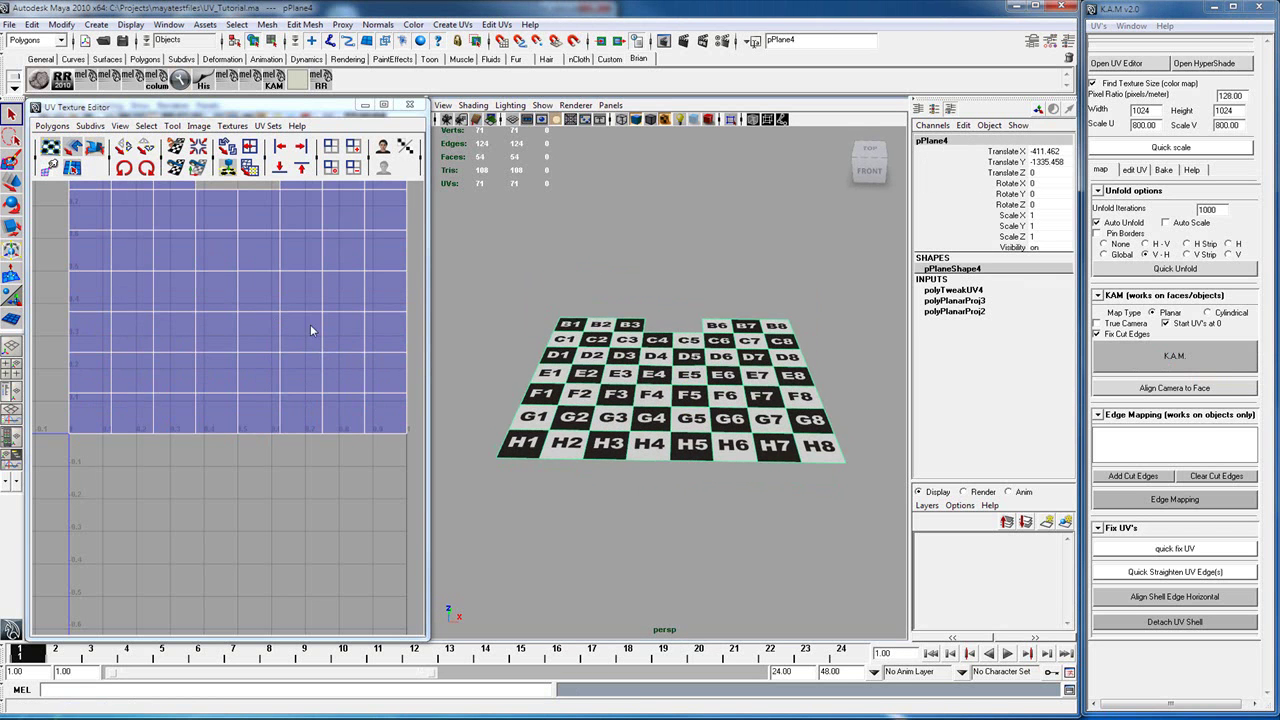
pyautogui.keyDown('alt'); pyautogui.moveTo(310, 325); pyautogui.dragTo(310, 431, button='middle'); pyautogui.keyUp('alt')
pyautogui.scroll(-1, 310, 431)
# Step: Remap the plane with K.A.M. planar projection from the left side, and again from the right side
pyautogui.keyDown('alt'); pyautogui.moveTo(620, 405); pyautogui.dragTo(780, 424); pyautogui.keyUp('alt')
pyautogui.keyDown('alt'); pyautogui.moveTo(696, 418); pyautogui.dragTo(698, 416); pyautogui.keyUp('alt')
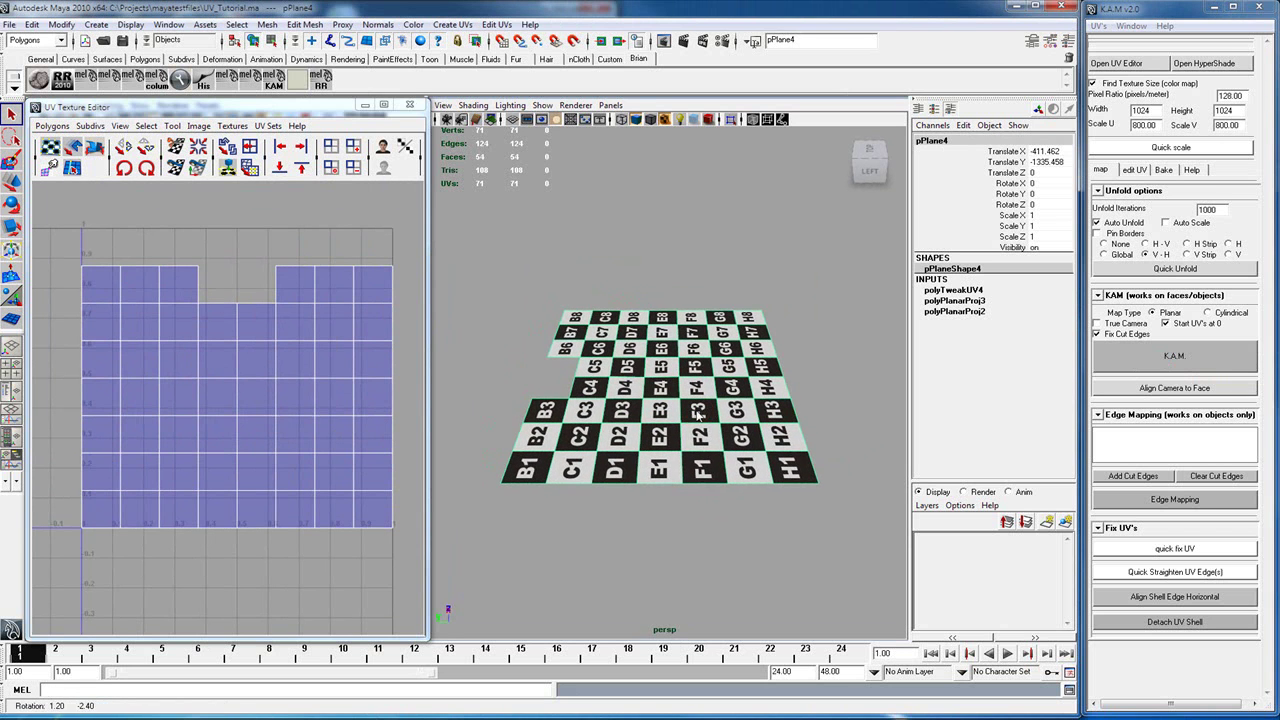
pyautogui.click(1179, 368)
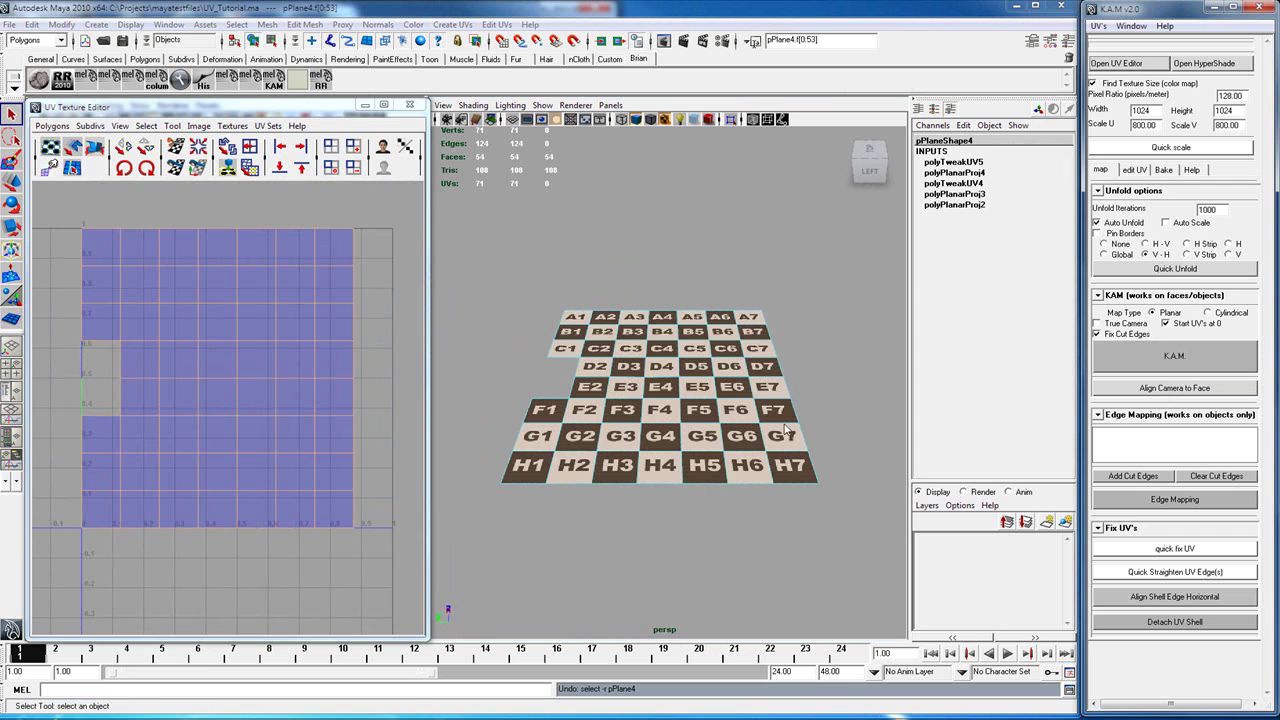
pyautogui.keyDown('alt'); pyautogui.moveTo(788, 430); pyautogui.dragTo(662, 414); pyautogui.keyUp('alt')
pyautogui.click(1228, 357)
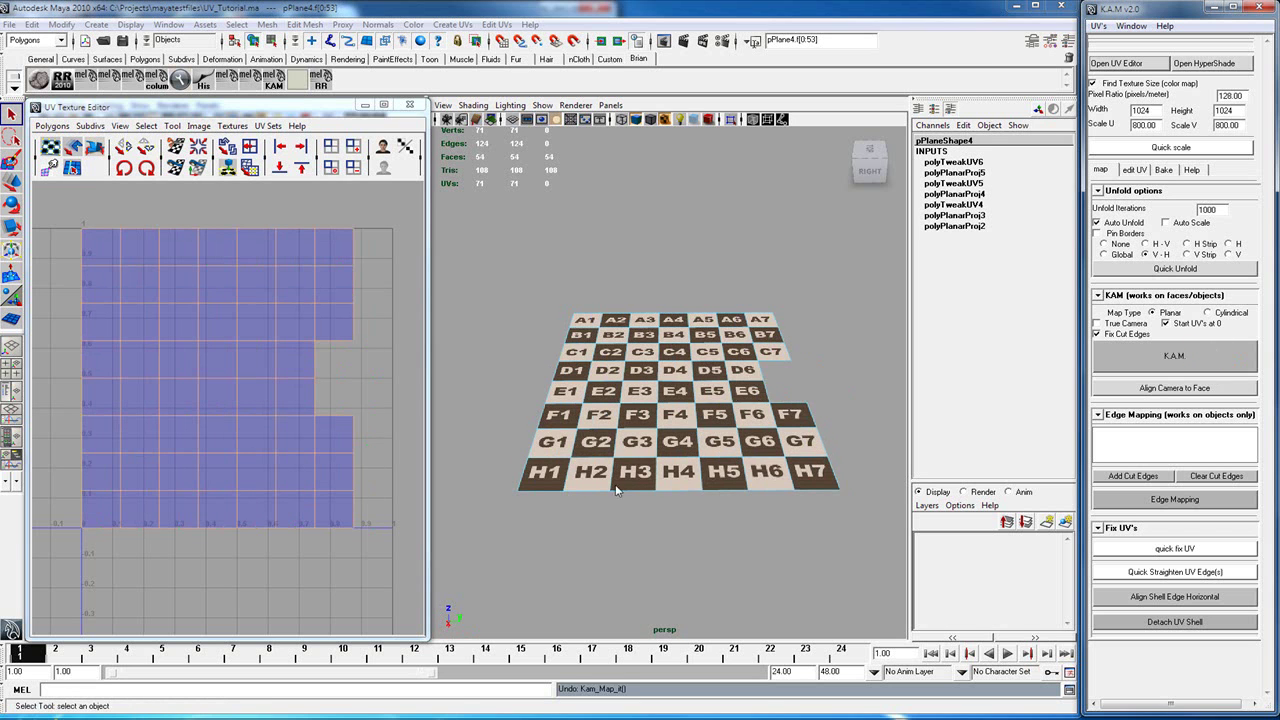
pyautogui.keyDown('alt'); pyautogui.moveTo(697, 484); pyautogui.dragTo(709, 466); pyautogui.keyUp('alt')
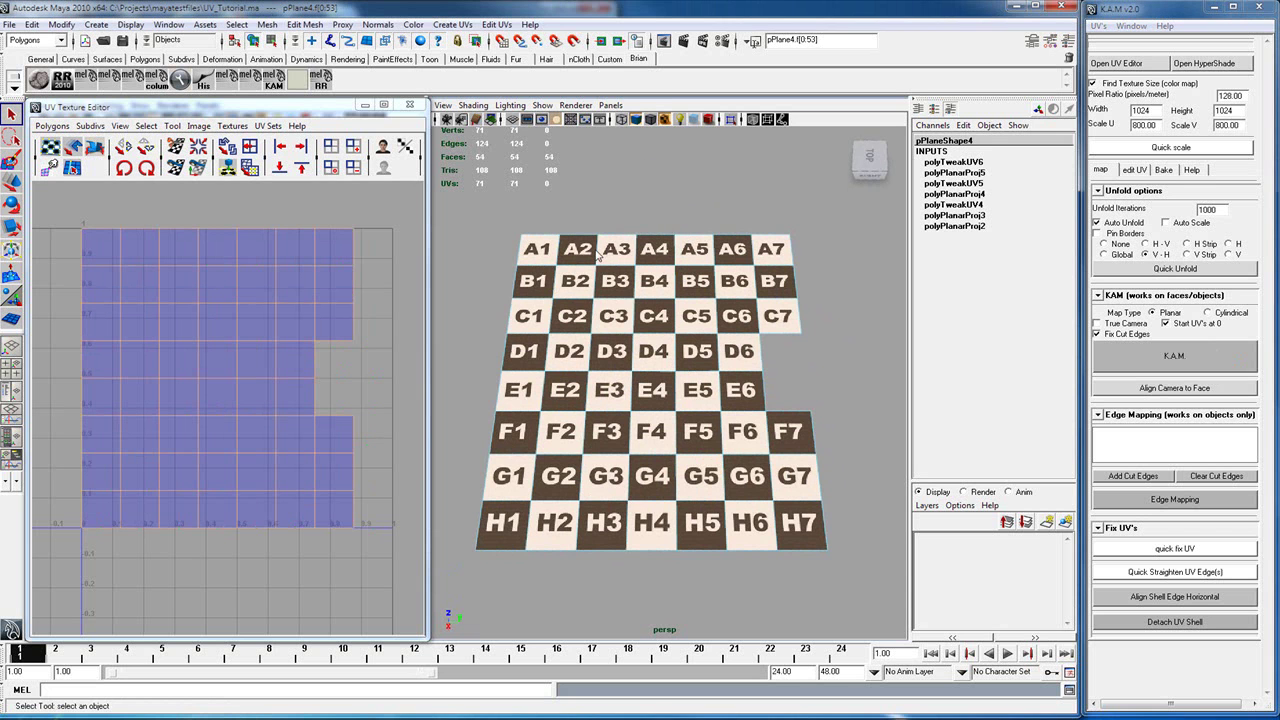
# Step: Set the pixel ratio to 64 and remap the whole plane with K.A.M. from the front view
pyautogui.keyDown('alt'); pyautogui.moveTo(680, 328); pyautogui.dragTo(760, 327); pyautogui.keyUp('alt')
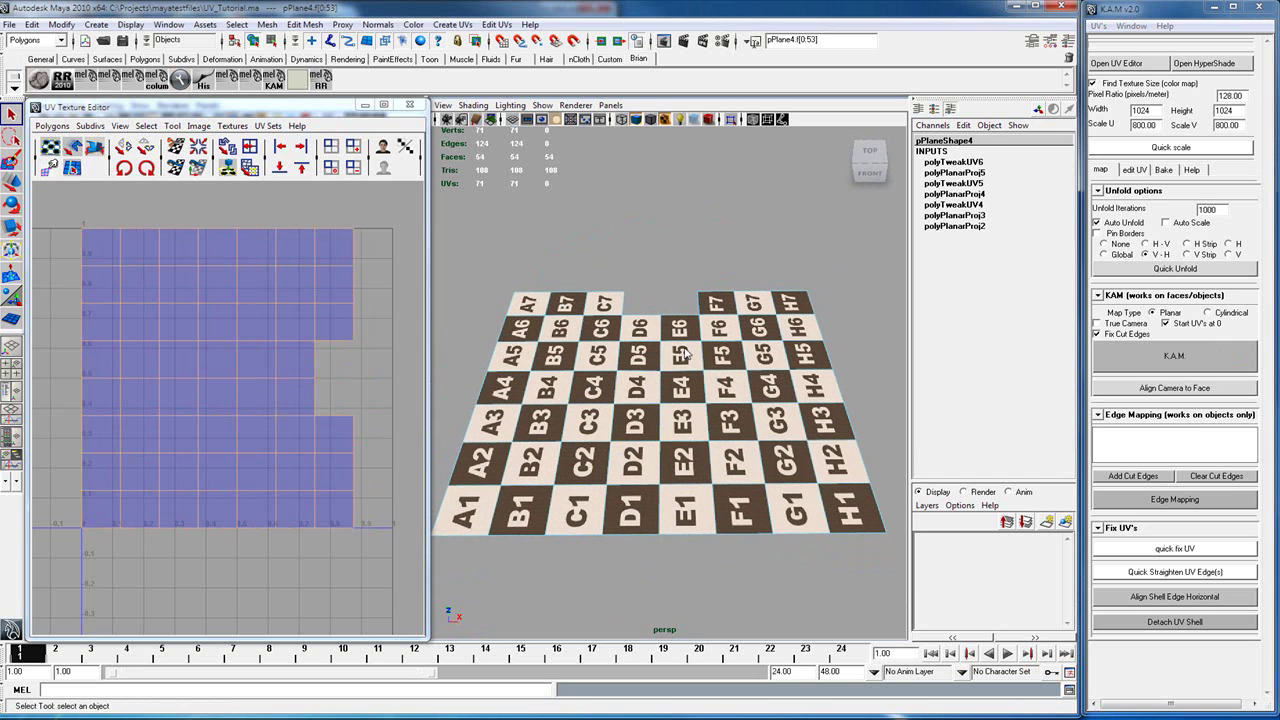
pyautogui.click(1232, 98)
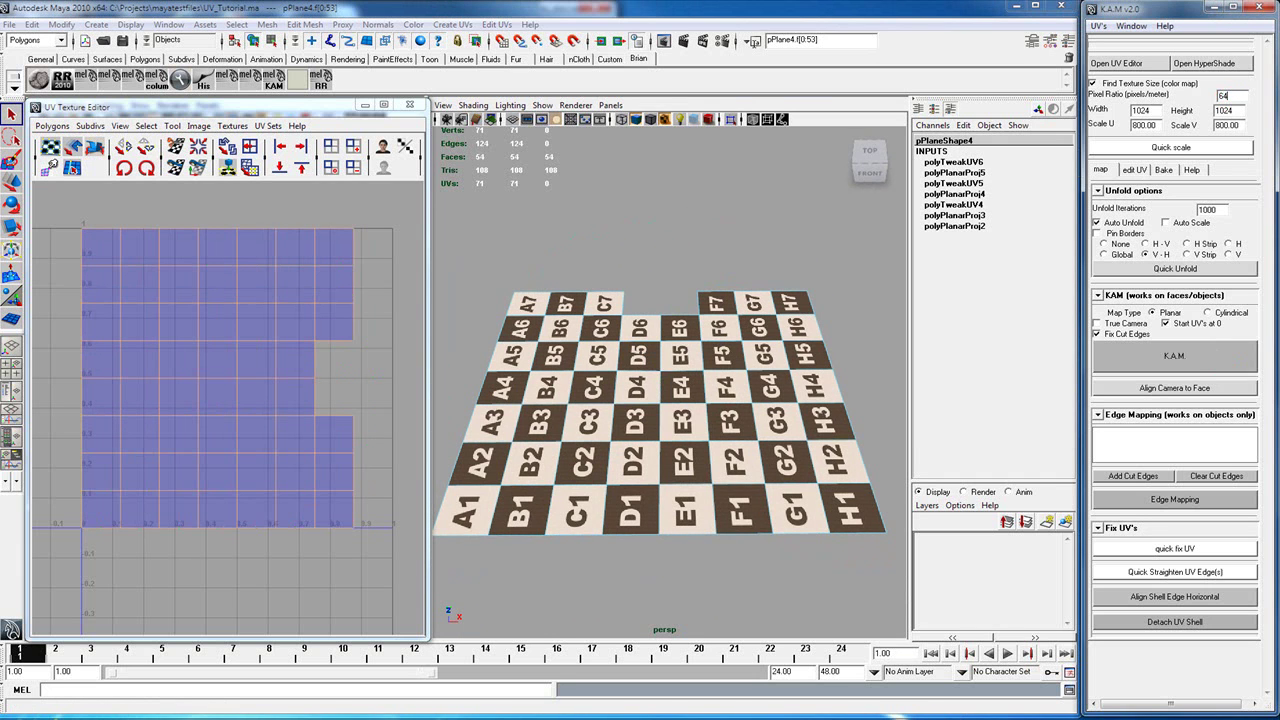
pyautogui.click(795, 305)
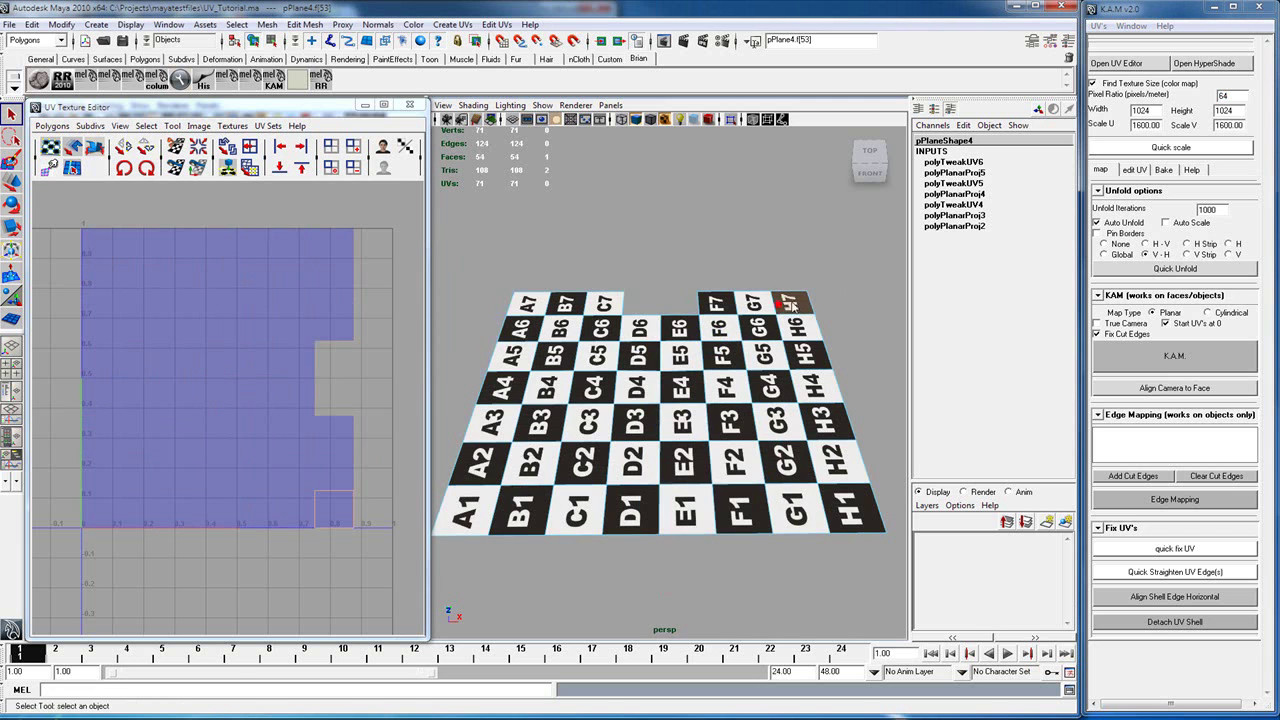
pyautogui.press('F8')
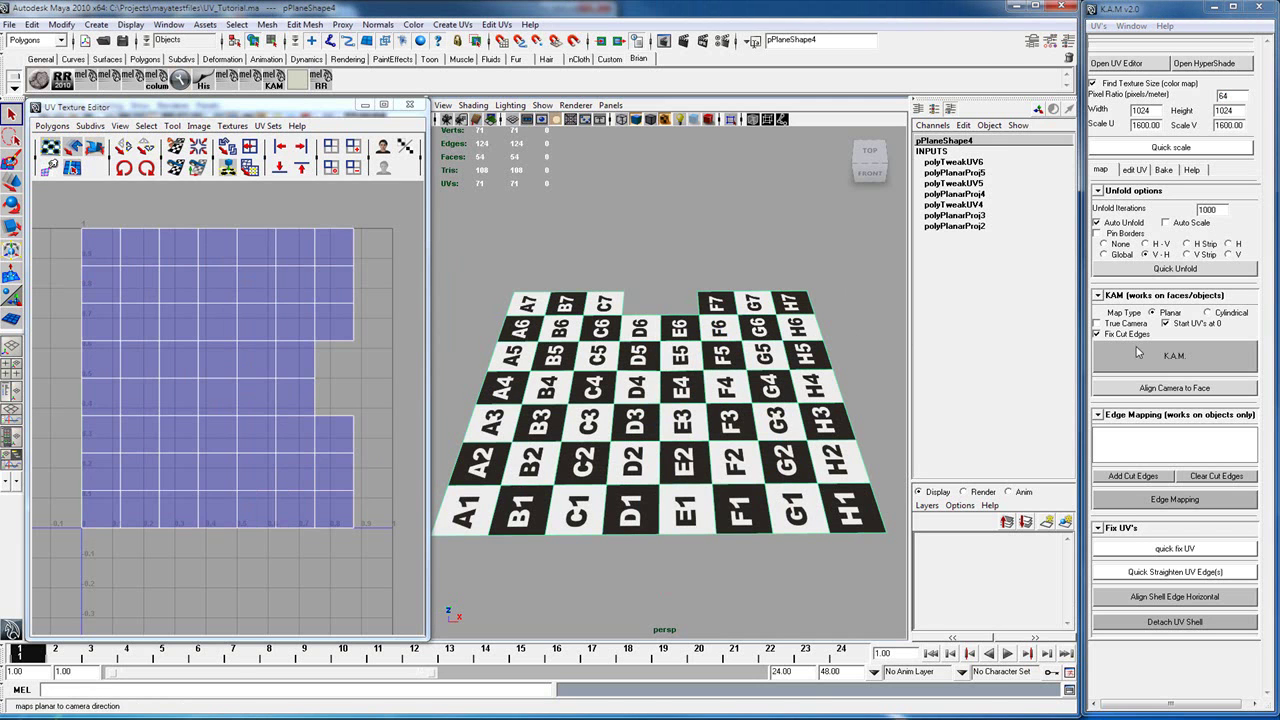
pyautogui.click(748, 368)
pyautogui.click(1126, 355)
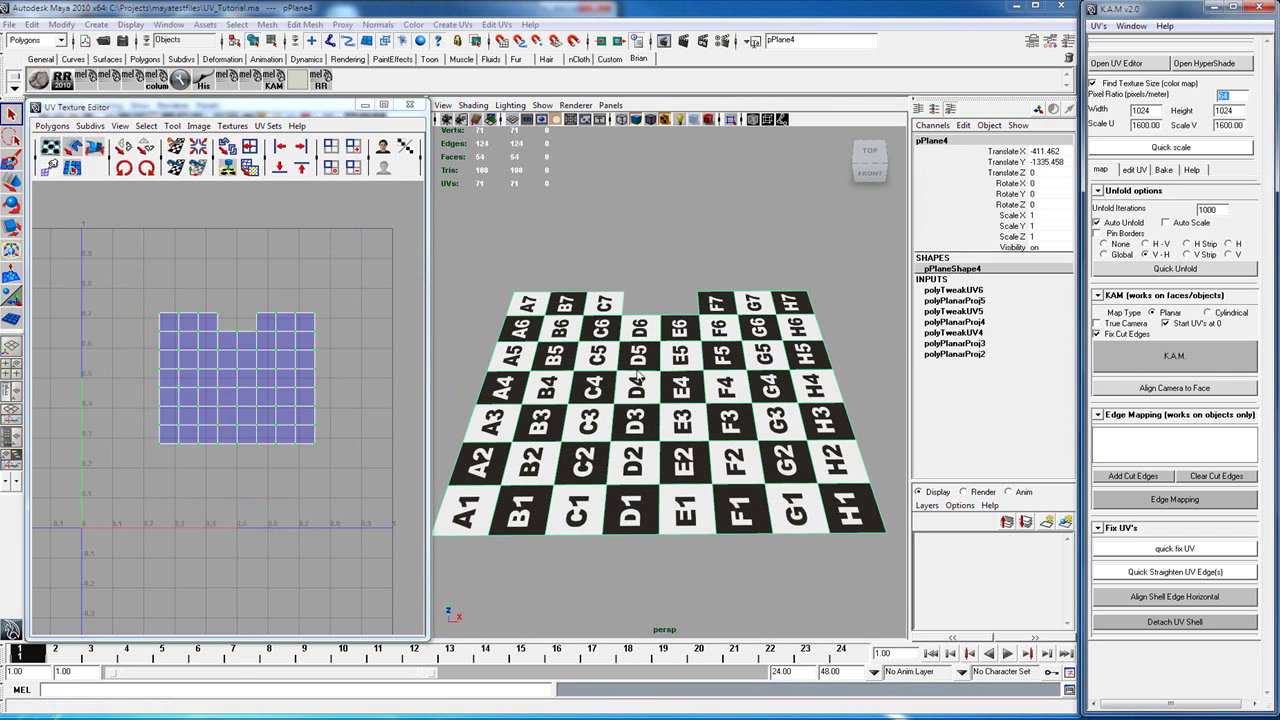
pyautogui.keyDown('alt'); pyautogui.moveTo(640, 410); pyautogui.dragTo(642, 384); pyautogui.keyUp('alt')
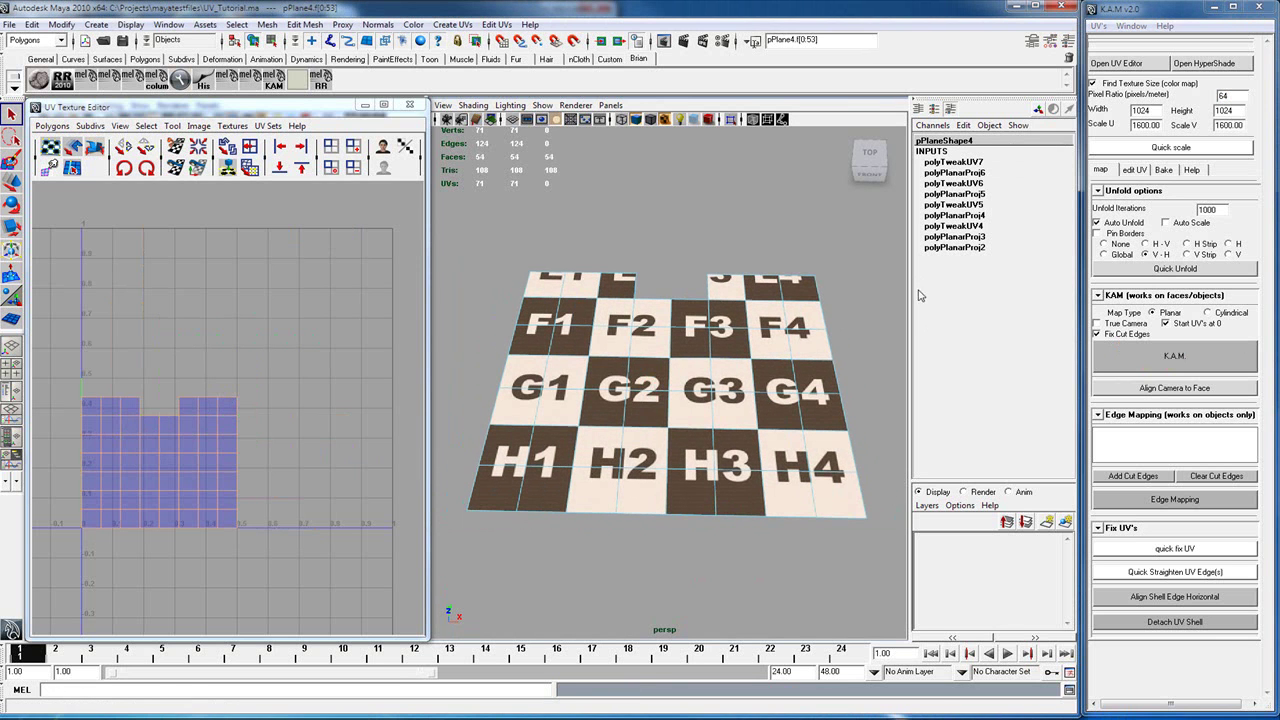
# Step: Set the pixel ratio to 256, quick-scale the plane's UVs and inspect the enlarged shell
pyautogui.doubleClick(1228, 96)
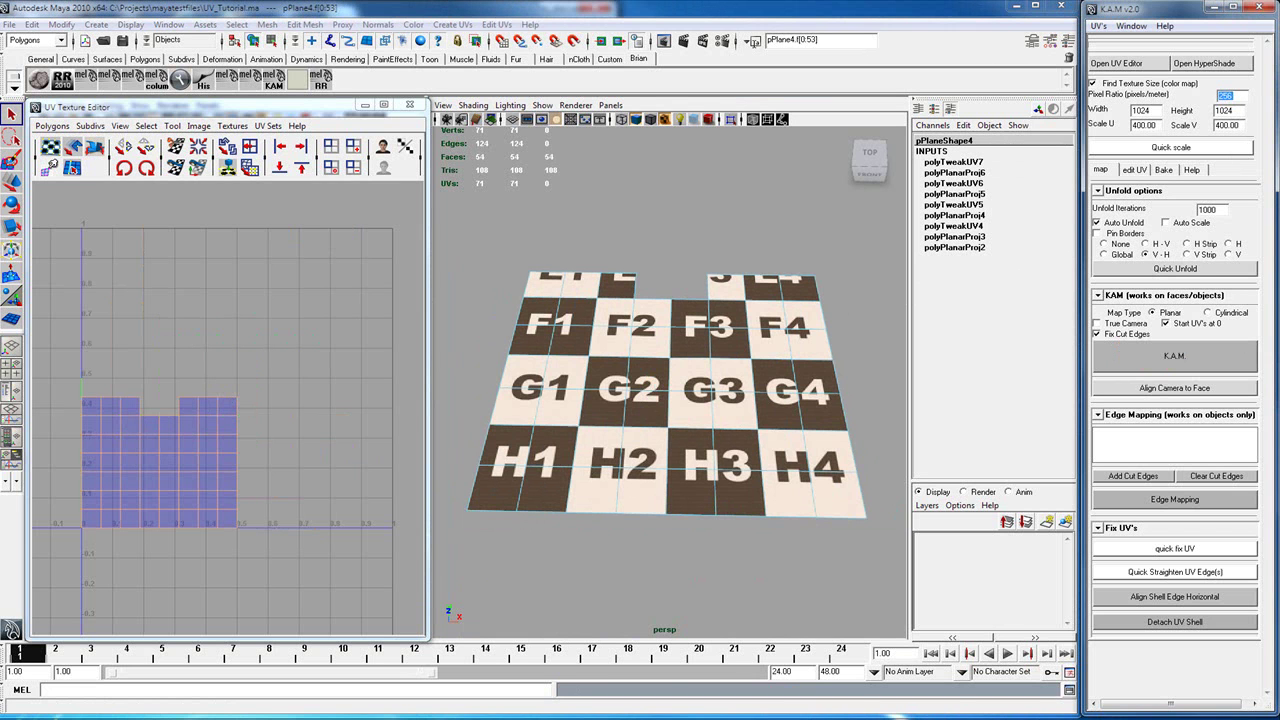
pyautogui.click(1182, 150)
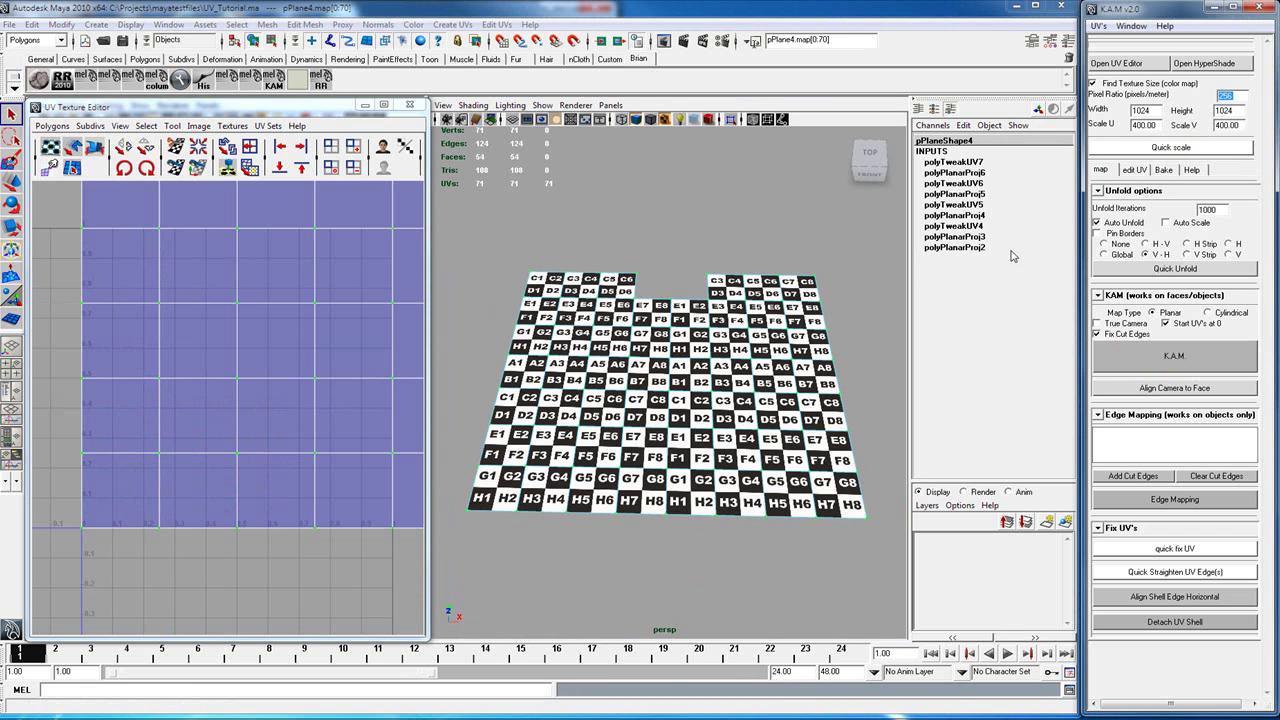
pyautogui.keyDown('alt'); pyautogui.moveTo(645, 354); pyautogui.dragTo(617, 378, button='middle'); pyautogui.keyUp('alt')
pyautogui.keyDown('alt'); pyautogui.moveTo(567, 340); pyautogui.dragTo(580, 360, button='middle'); pyautogui.keyUp('alt')
pyautogui.keyDown('alt'); pyautogui.moveTo(308, 336); pyautogui.dragTo(457, 371, button='middle'); pyautogui.keyUp('alt')
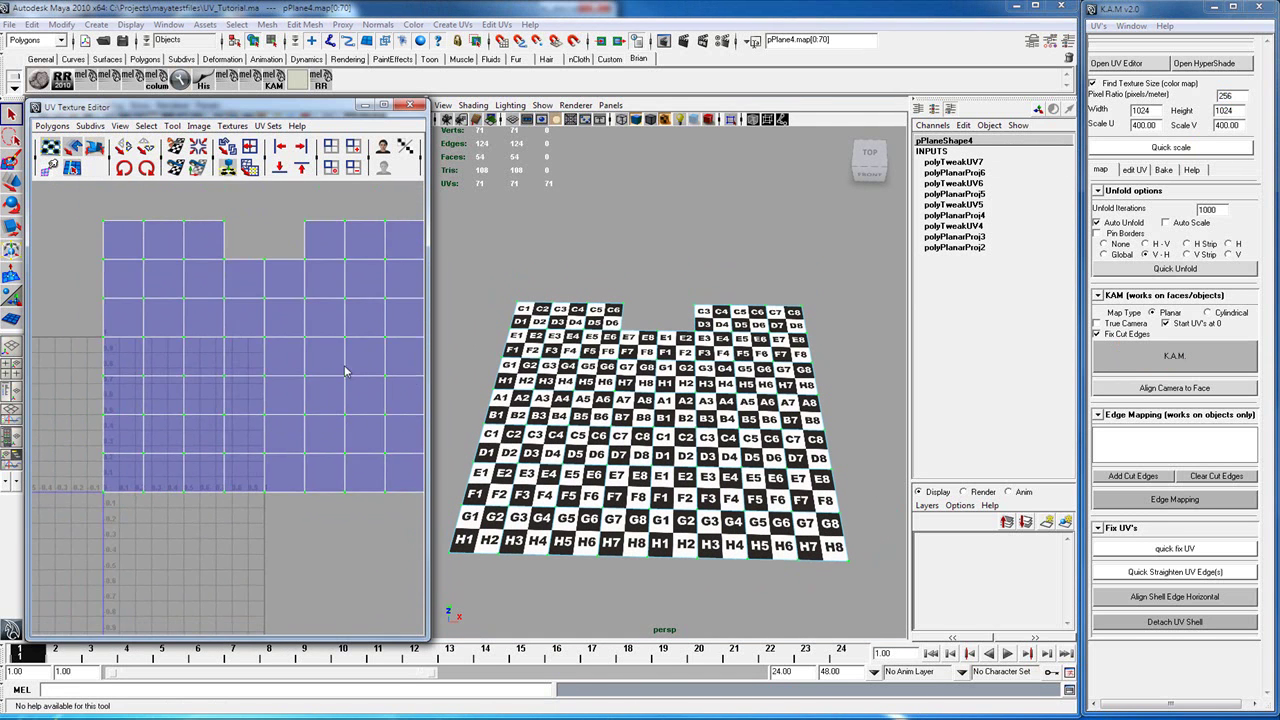
pyautogui.keyDown('alt'); pyautogui.moveTo(457, 371); pyautogui.dragTo(243, 391, button='right'); pyautogui.keyUp('alt')
pyautogui.keyDown('alt'); pyautogui.moveTo(243, 391); pyautogui.dragTo(290, 403, button='middle'); pyautogui.keyUp('alt')
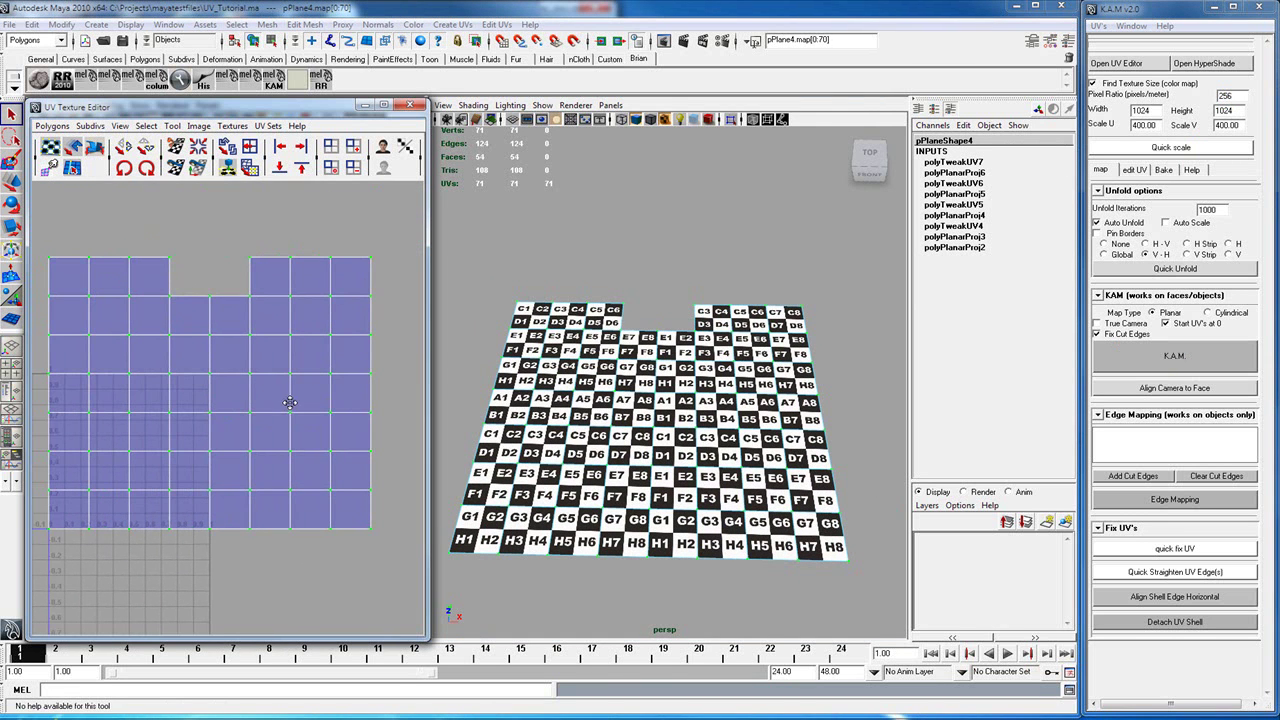
# Step: Set the pixel ratio to 128, quick-scale the plane's UVs and return to object selection
pyautogui.doubleClick(1237, 96)
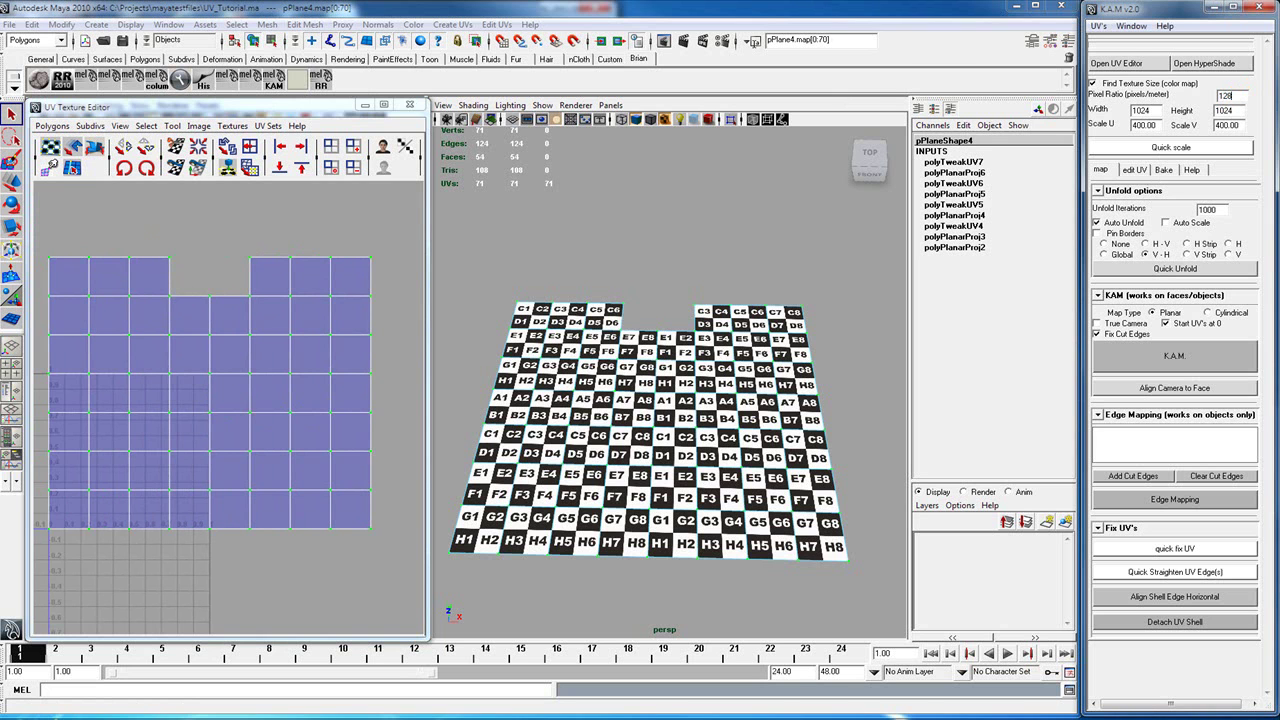
pyautogui.click(1193, 152)
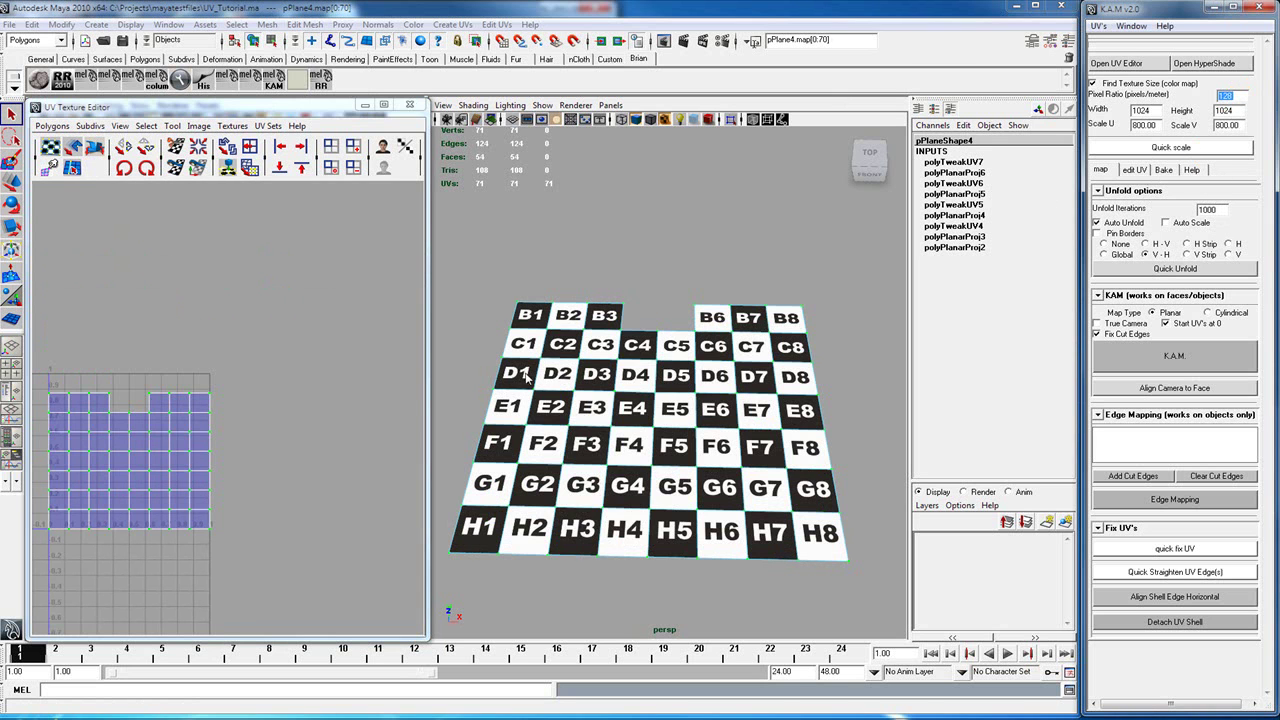
pyautogui.click(630, 387)
pyautogui.click(681, 366)
pyautogui.scroll(3, 678, 372)
pyautogui.scroll(-2, 675, 390)
pyautogui.keyDown('alt'); pyautogui.moveTo(677, 411); pyautogui.dragTo(671, 416); pyautogui.keyUp('alt')
pyautogui.keyDown('alt'); pyautogui.moveTo(671, 416); pyautogui.dragTo(695, 395, button='middle'); pyautogui.keyUp('alt')
pyautogui.keyDown('alt'); pyautogui.moveTo(694, 394); pyautogui.dragTo(696, 396, button='right'); pyautogui.keyUp('alt')
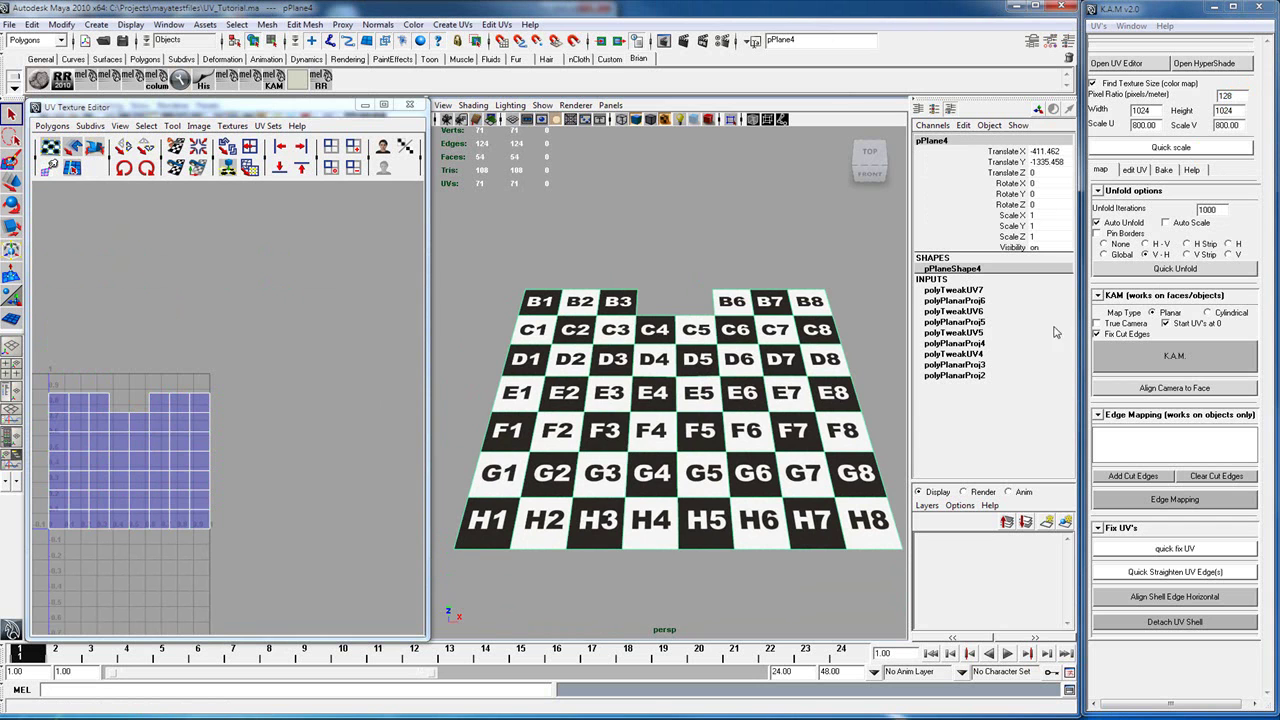
# Step: Select the plane's face rows E, F and G and extrude them upward into a raised block
pyautogui.moveTo(655, 330); pyautogui.dragTo(659, 361, button='right')
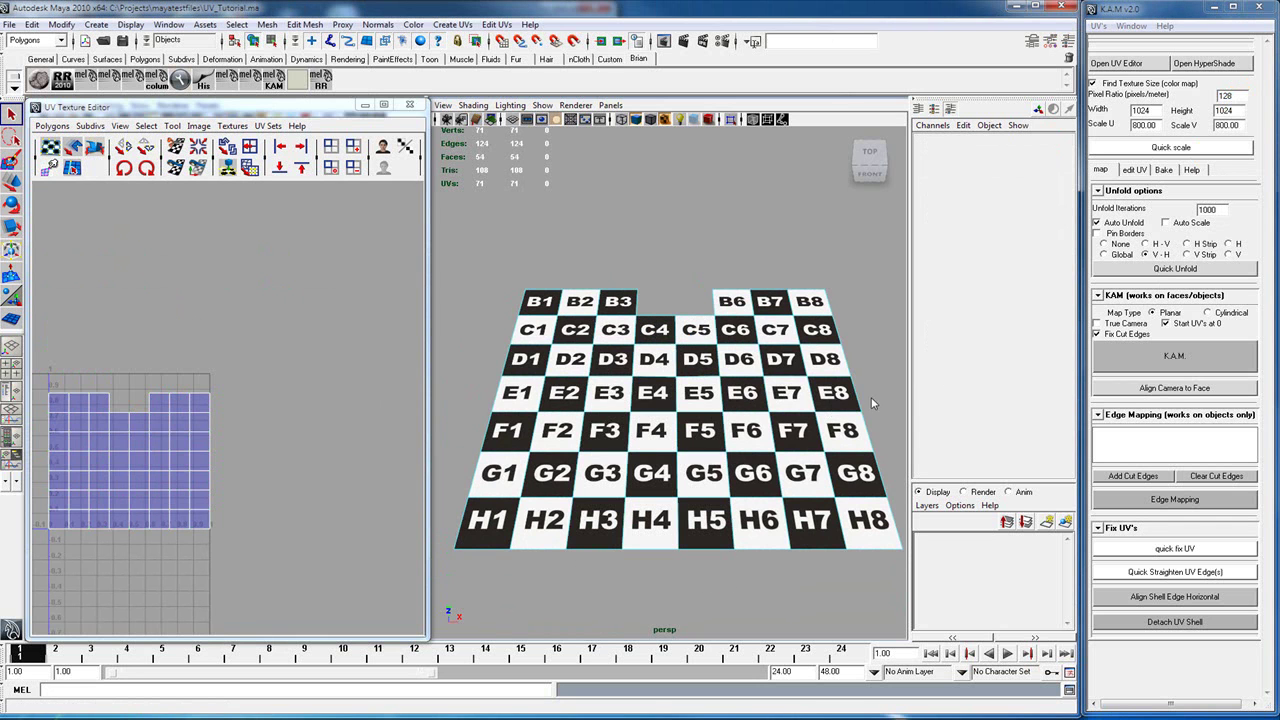
pyautogui.moveTo(872, 388); pyautogui.dragTo(700, 420)
pyautogui.click(305, 24)
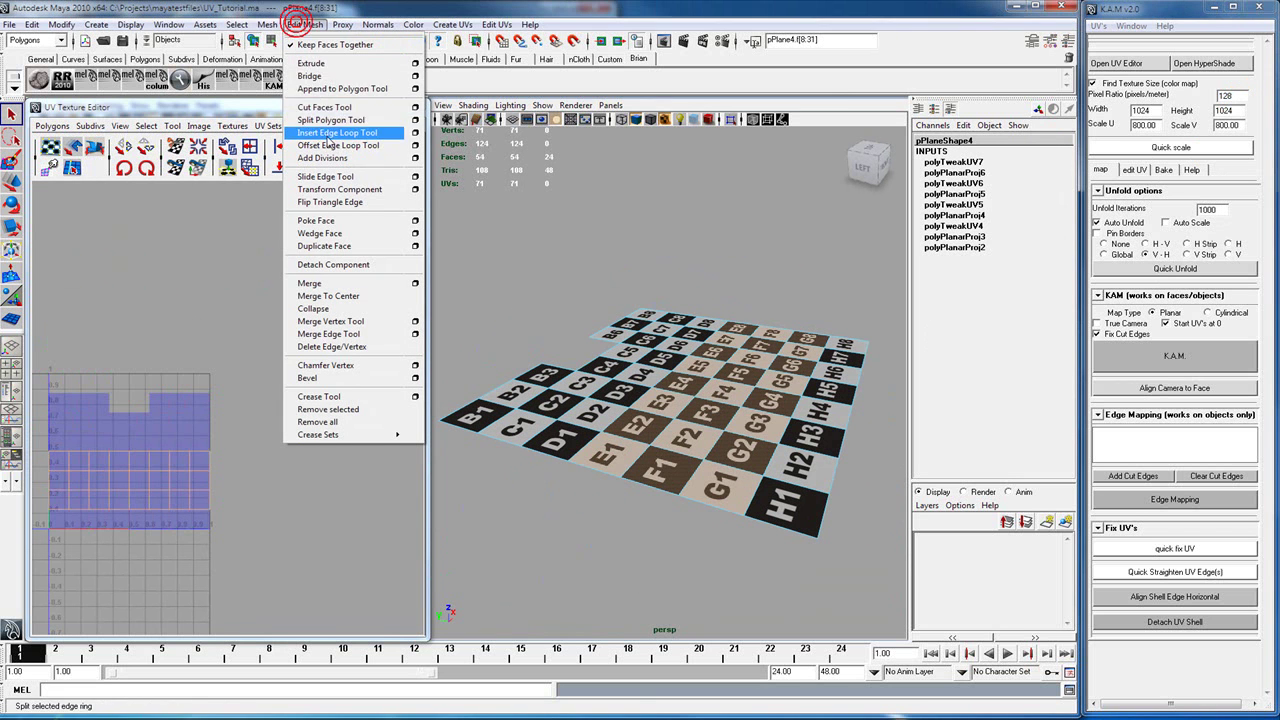
pyautogui.click(312, 63)
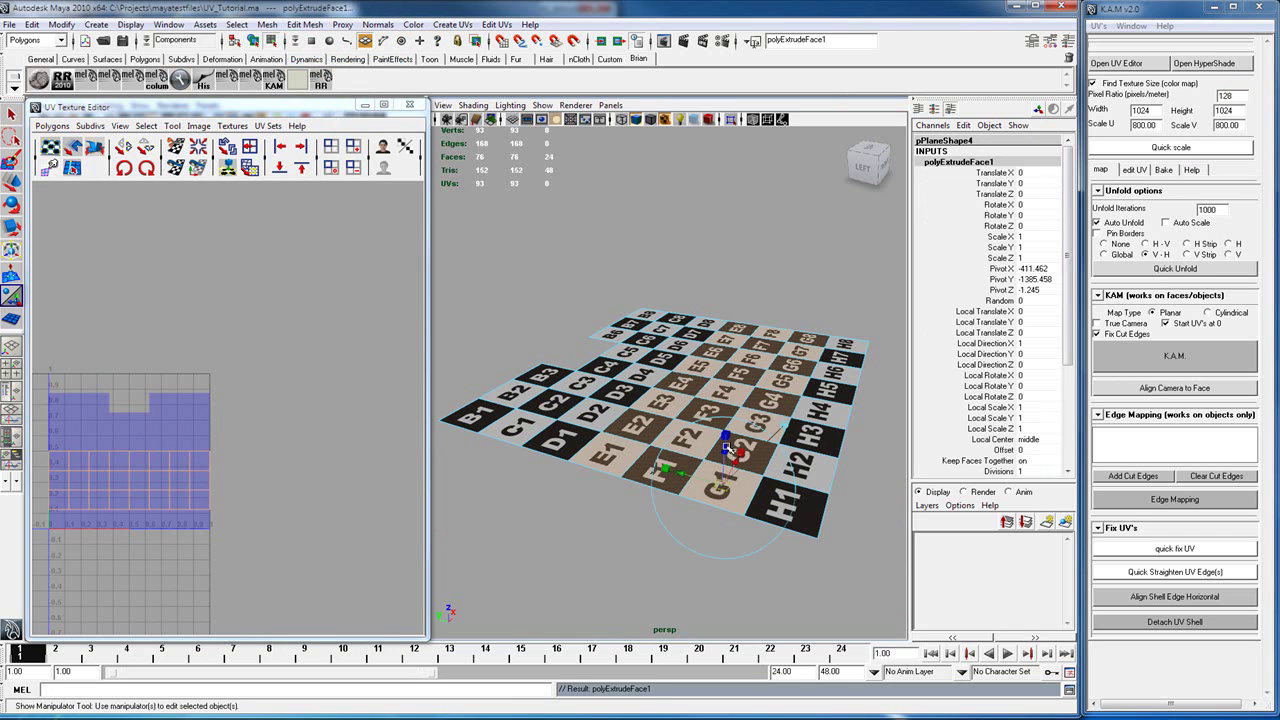
pyautogui.moveTo(733, 452); pyautogui.dragTo(643, 406)
# Step: Map the whole extruded mesh with a K.A.M. planar projection from above and inspect the resulting UV shell
pyautogui.moveTo(741, 414); pyautogui.dragTo(797, 389, button='right')
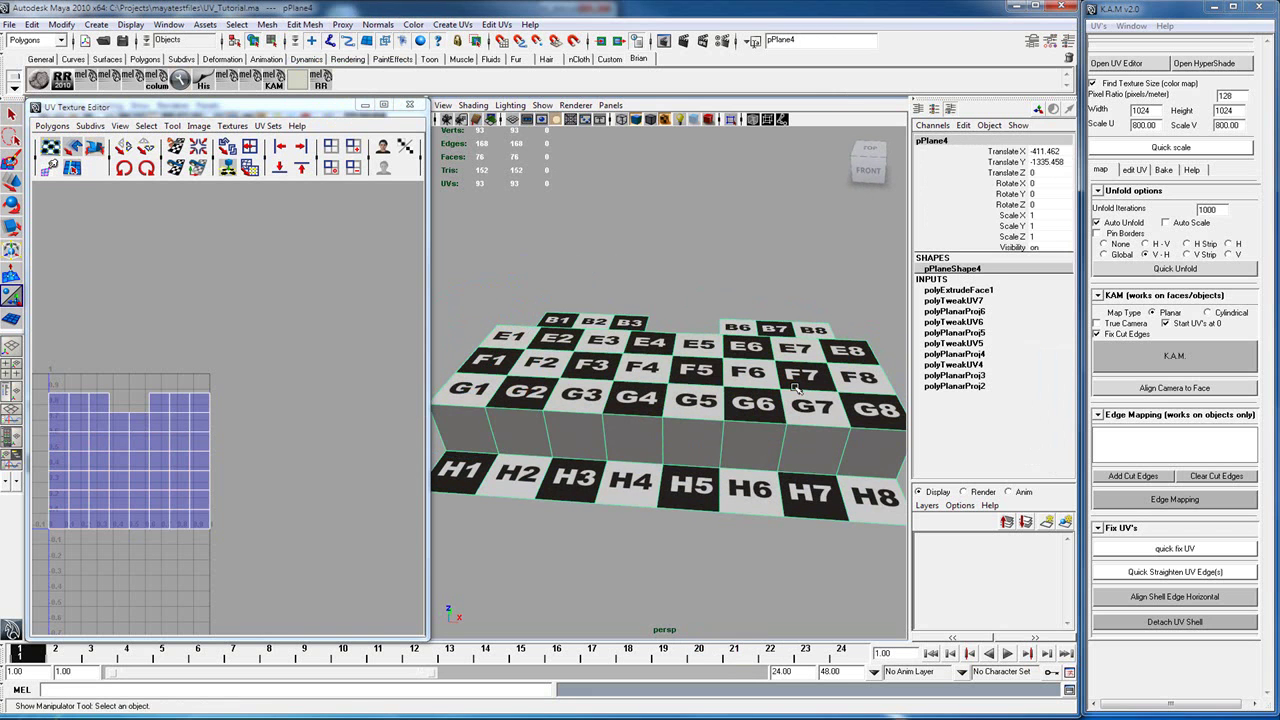
pyautogui.keyDown('alt'); pyautogui.moveTo(738, 390); pyautogui.dragTo(642, 497); pyautogui.keyUp('alt')
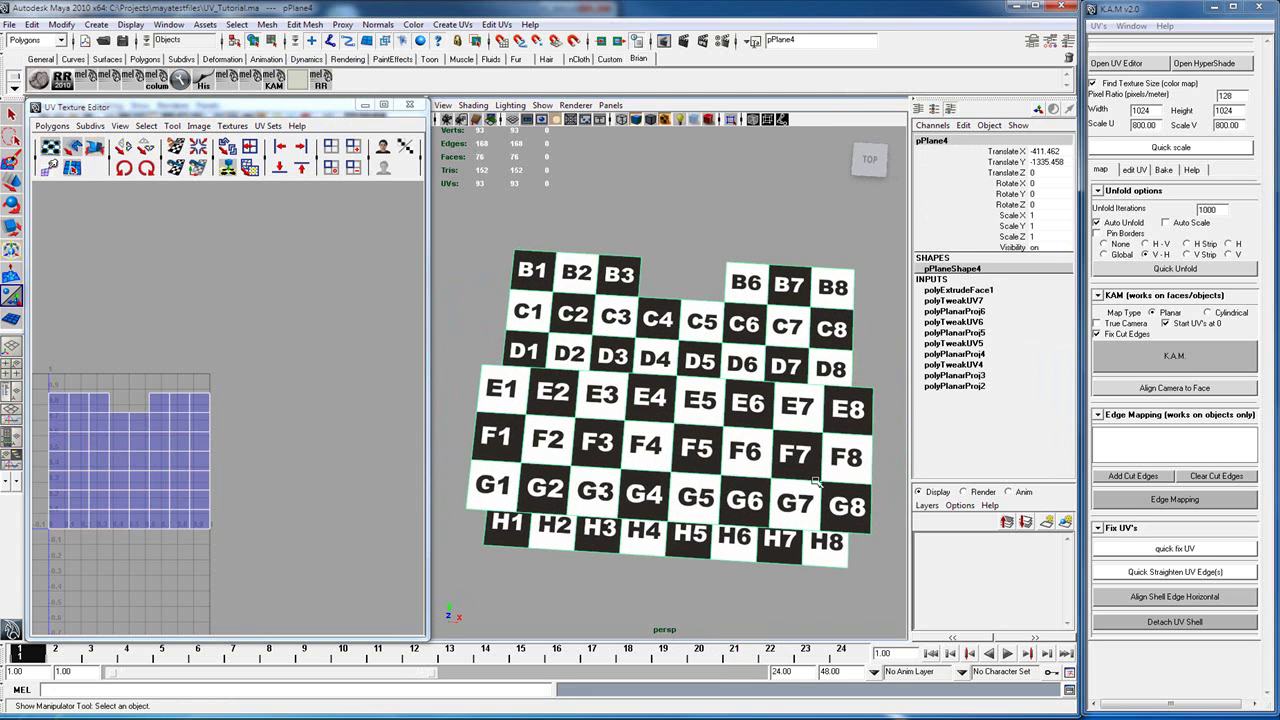
pyautogui.click(1170, 356)
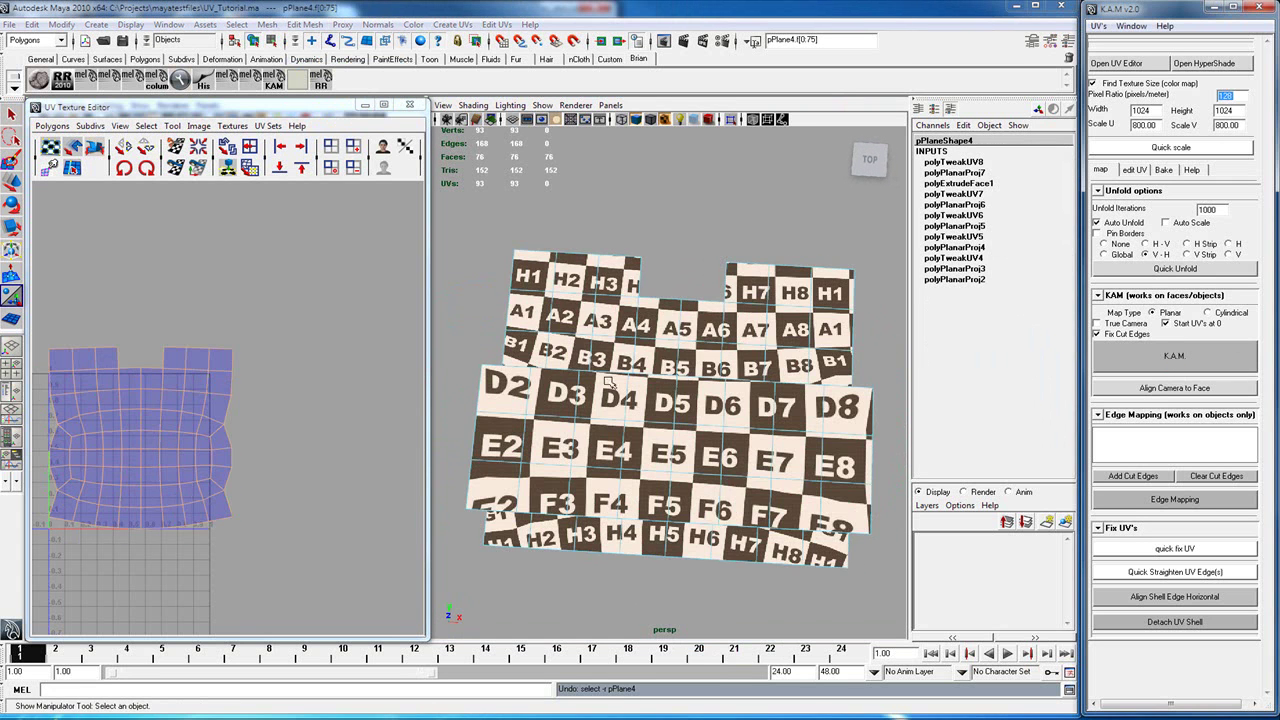
pyautogui.keyDown('alt'); pyautogui.moveTo(190, 446); pyautogui.dragTo(308, 391, button='middle'); pyautogui.keyUp('alt')
pyautogui.scroll(4, 326, 392)
# Step: Select the vertical corner edges of the raised block as cut edges and remap the mesh with K.A.M. from above
pyautogui.keyDown('alt'); pyautogui.moveTo(565, 500); pyautogui.dragTo(718, 416); pyautogui.keyUp('alt')
pyautogui.moveTo(718, 416); pyautogui.dragTo(719, 385, button='right')
pyautogui.keyDown('alt'); pyautogui.moveTo(706, 425); pyautogui.dragTo(741, 411); pyautogui.keyUp('alt')
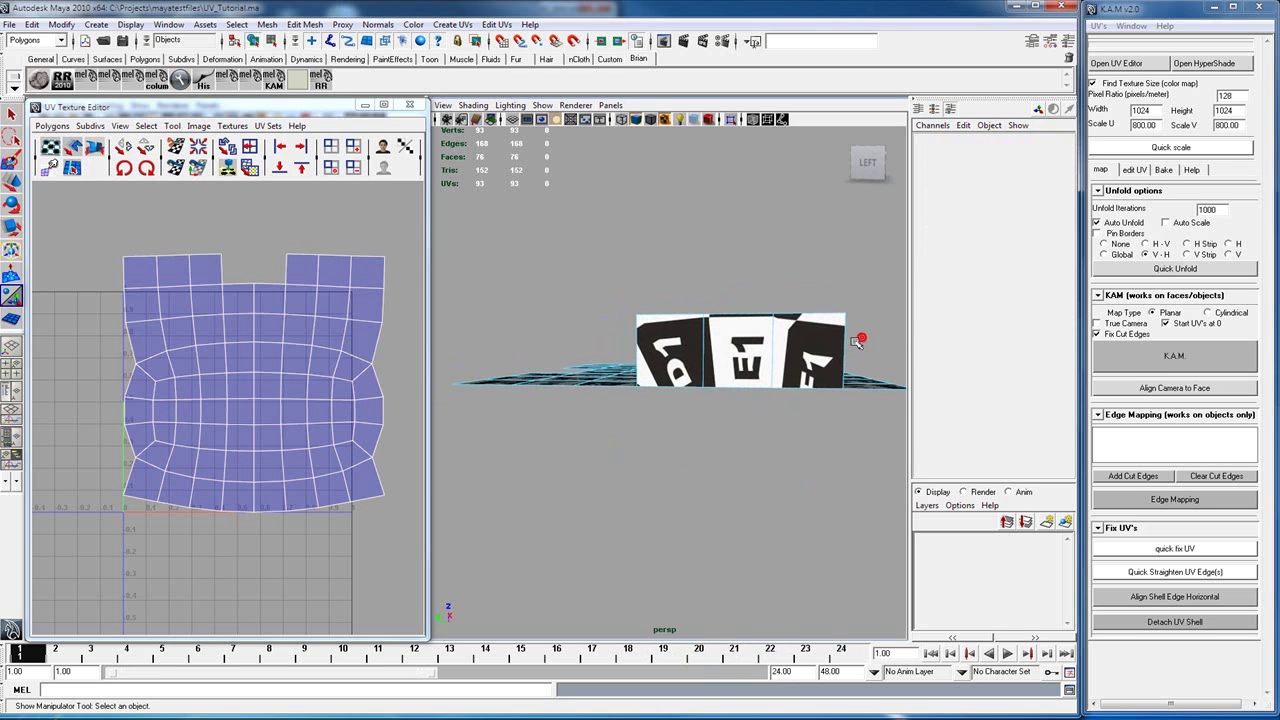
pyautogui.click(848, 347)
pyautogui.keyDown('alt'); pyautogui.moveTo(848, 347); pyautogui.dragTo(705, 388); pyautogui.keyUp('alt')
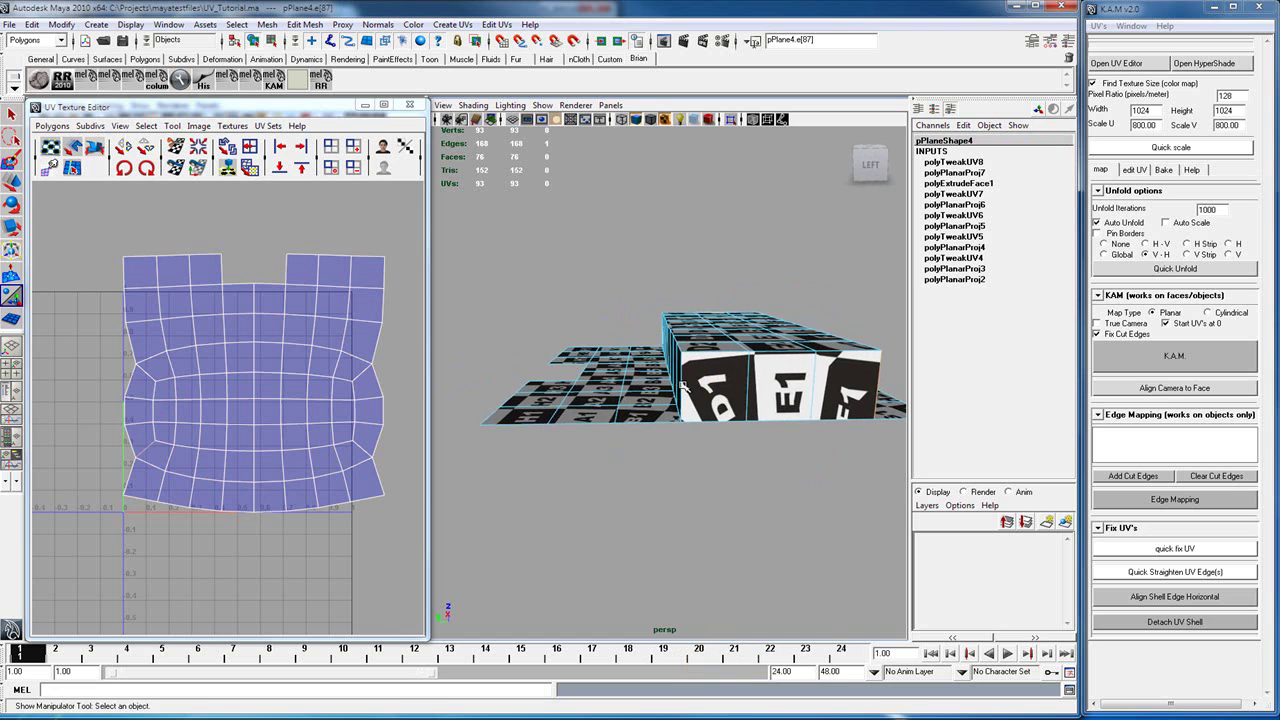
pyautogui.keyDown('alt'); pyautogui.moveTo(601, 399); pyautogui.dragTo(547, 456); pyautogui.keyUp('alt')
pyautogui.keyDown('shift'); pyautogui.click(524, 340); pyautogui.keyUp('shift')
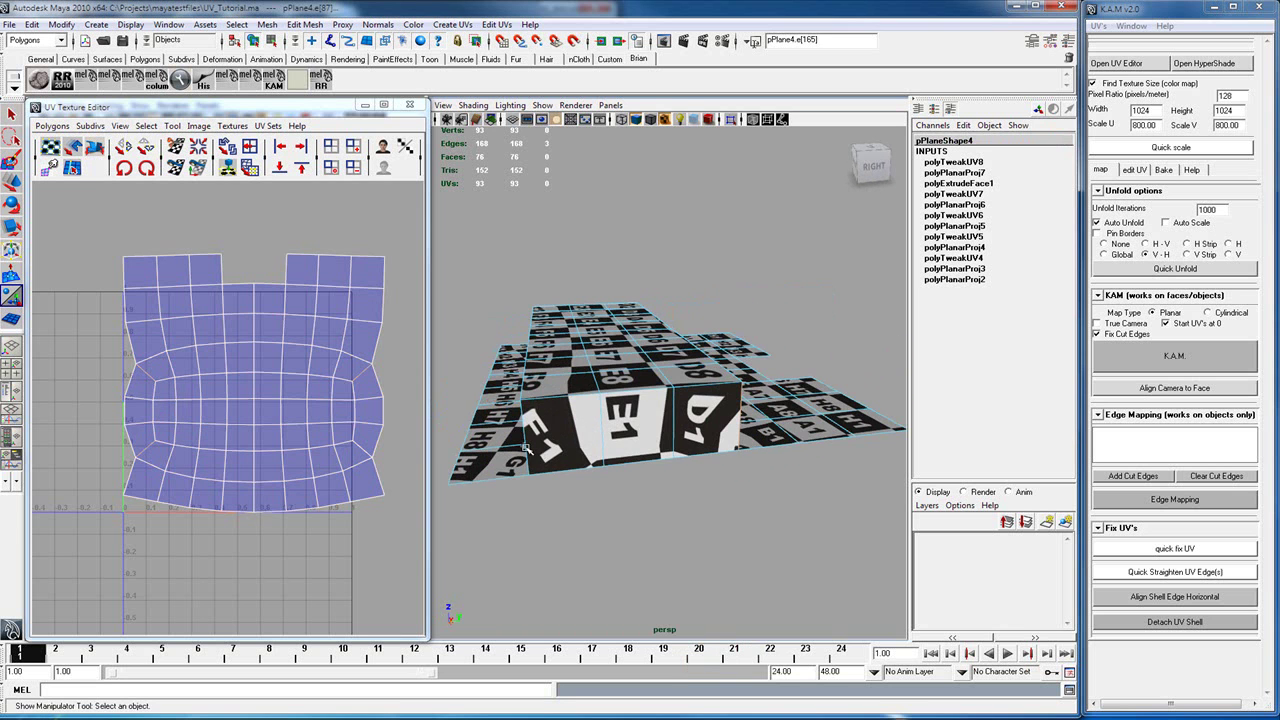
pyautogui.keyDown('alt'); pyautogui.moveTo(768, 412); pyautogui.dragTo(883, 384); pyautogui.keyUp('alt')
pyautogui.click(1139, 356)
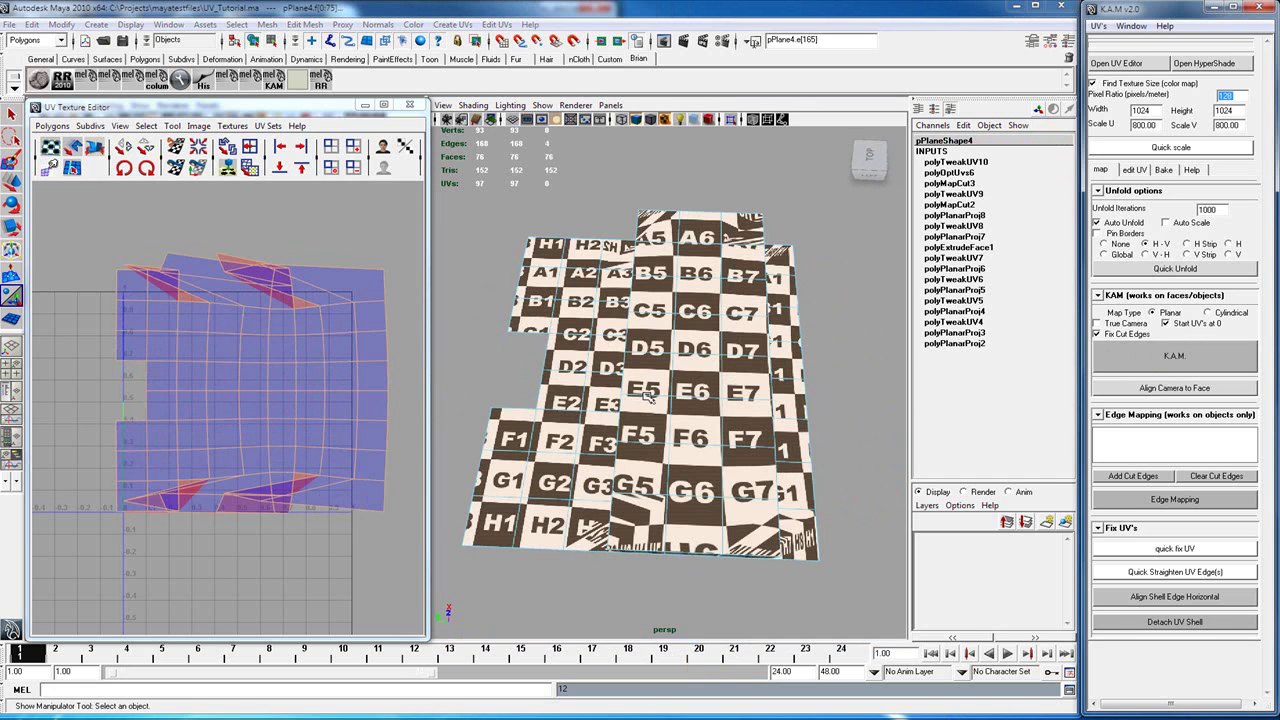
# Step: Correct the cut-edge selection at the raised block's corners and run K.A.M. again on the whole mesh from above
pyautogui.keyDown('alt'); pyautogui.moveTo(727, 372); pyautogui.dragTo(808, 398); pyautogui.keyUp('alt')
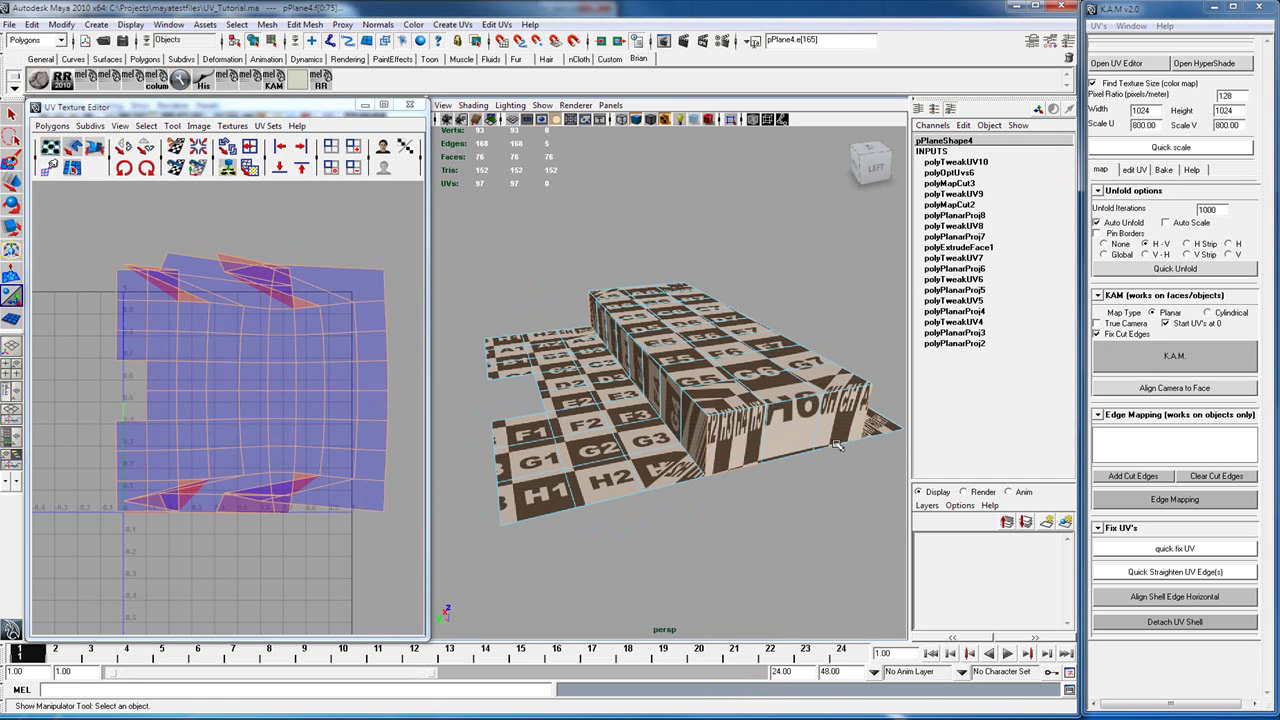
pyautogui.keyDown('alt'); pyautogui.moveTo(598, 438); pyautogui.dragTo(732, 456); pyautogui.keyUp('alt')
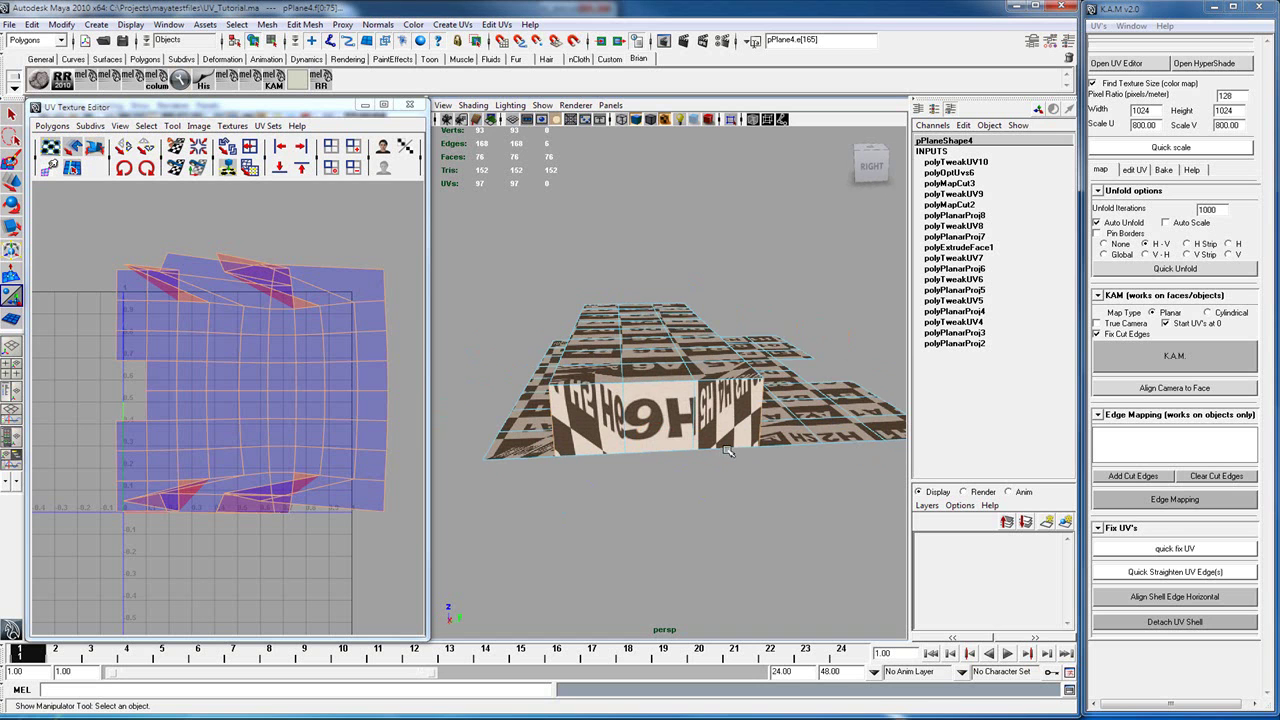
pyautogui.keyDown('alt'); pyautogui.moveTo(598, 454); pyautogui.dragTo(770, 555); pyautogui.keyUp('alt')
pyautogui.click(1175, 355)
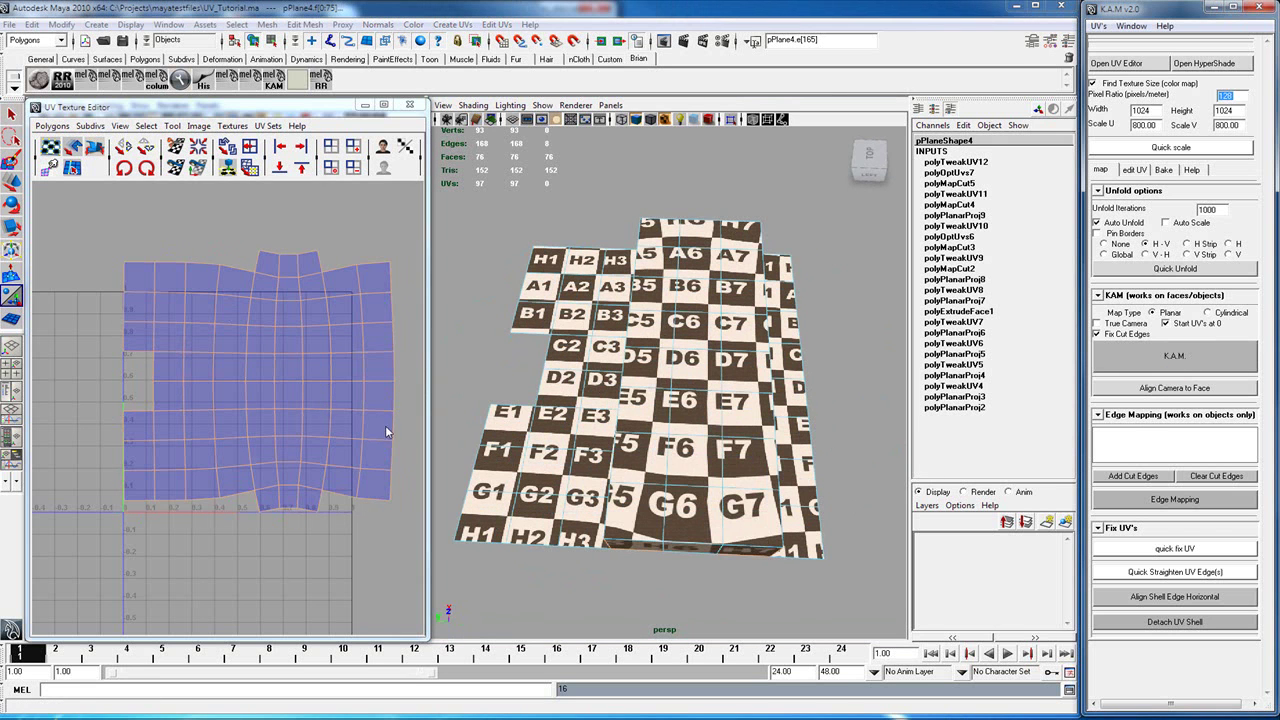
# Step: Select all UVs of the mesh and straighten the distorted shell with quick fix UV
pyautogui.moveTo(286, 300); pyautogui.dragTo(354, 296, button='right')
pyautogui.moveTo(404, 231); pyautogui.dragTo(28, 636)
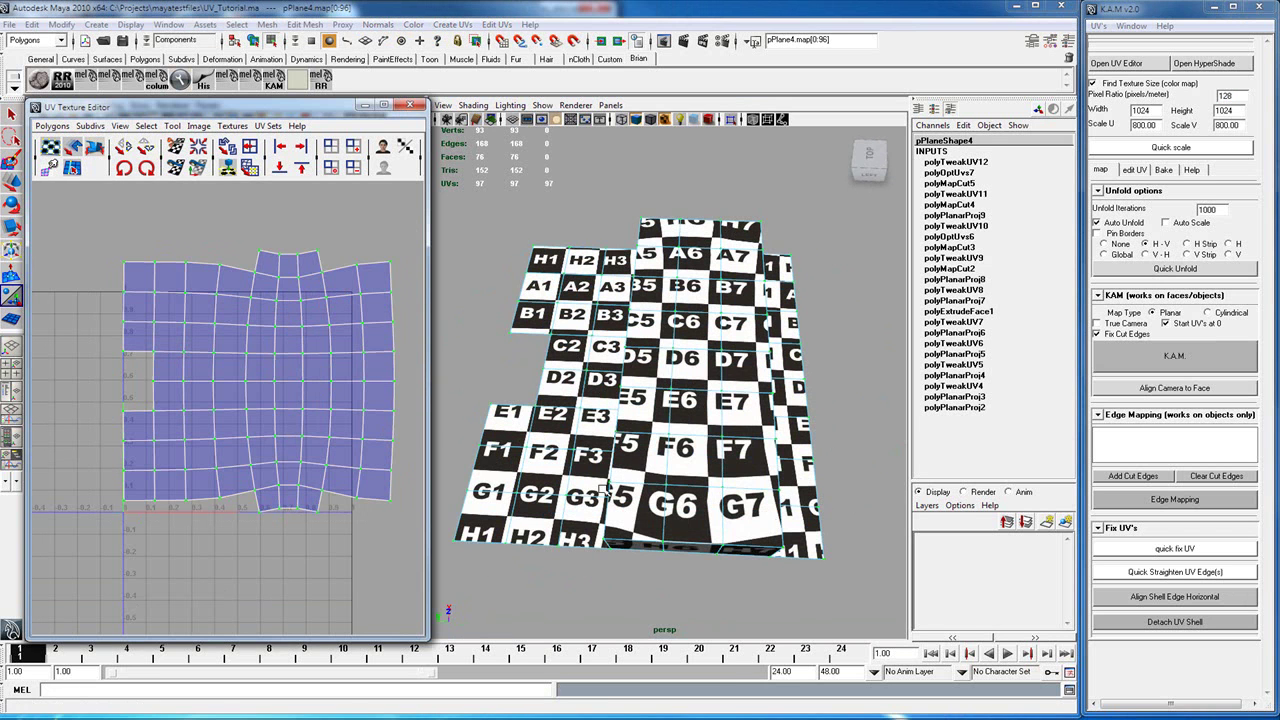
pyautogui.click(1163, 547)
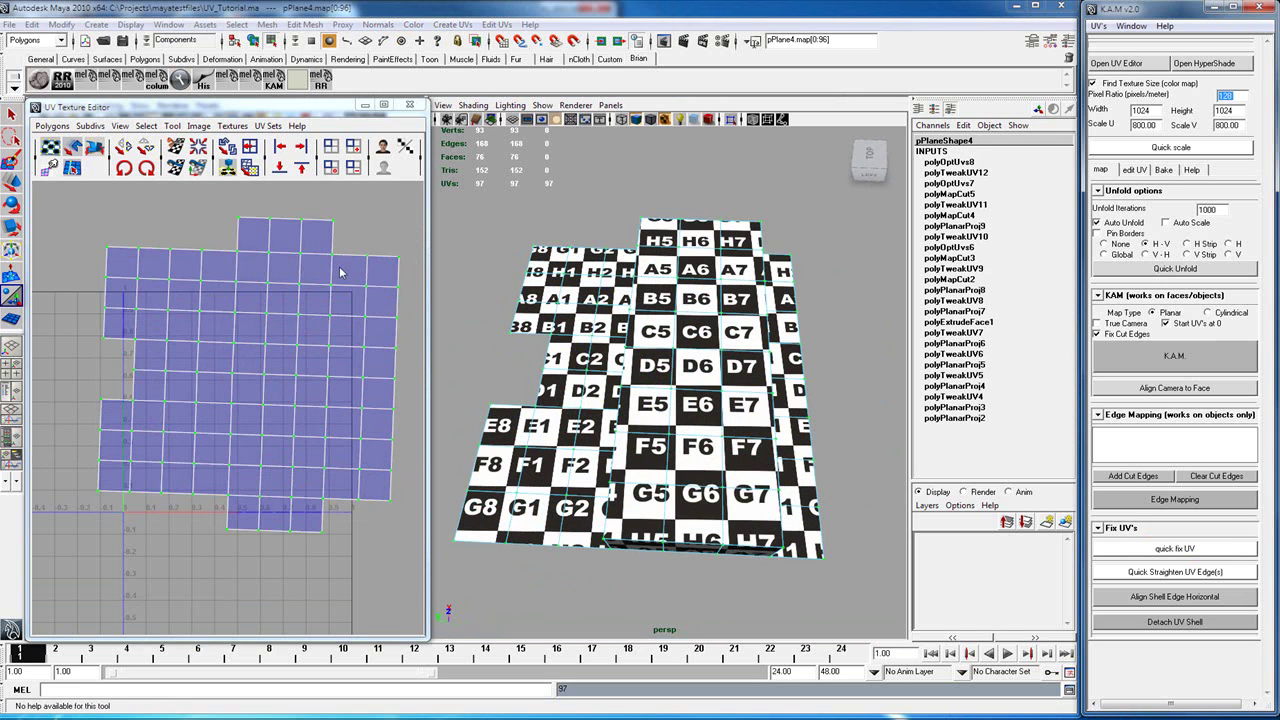
pyautogui.keyDown('alt'); pyautogui.moveTo(321, 513); pyautogui.dragTo(326, 467, button='middle'); pyautogui.keyUp('alt')
pyautogui.scroll(1, 323, 467)
pyautogui.scroll(-3, 322, 471)
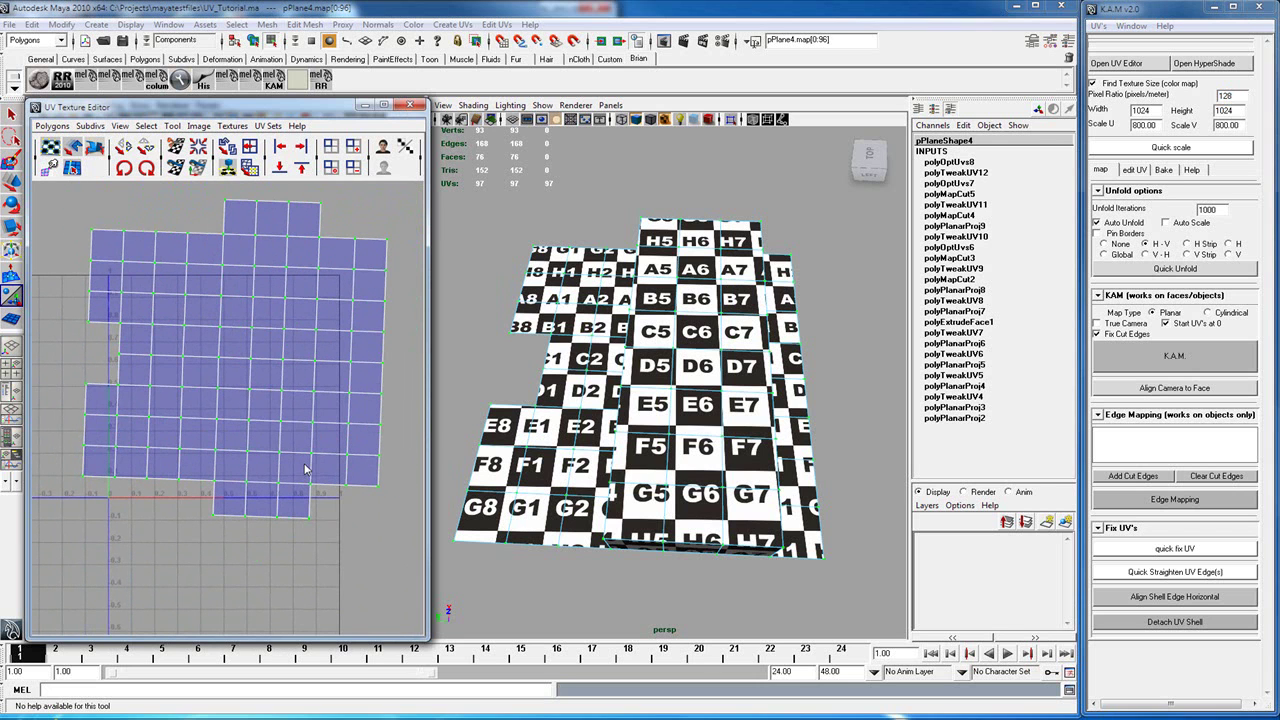
# Step: Select two neighbouring UVs on the shell's lower inner edge and align the shell edge horizontally
pyautogui.moveTo(263, 511); pyautogui.dragTo(265, 484, button='right')
pyautogui.press('t')
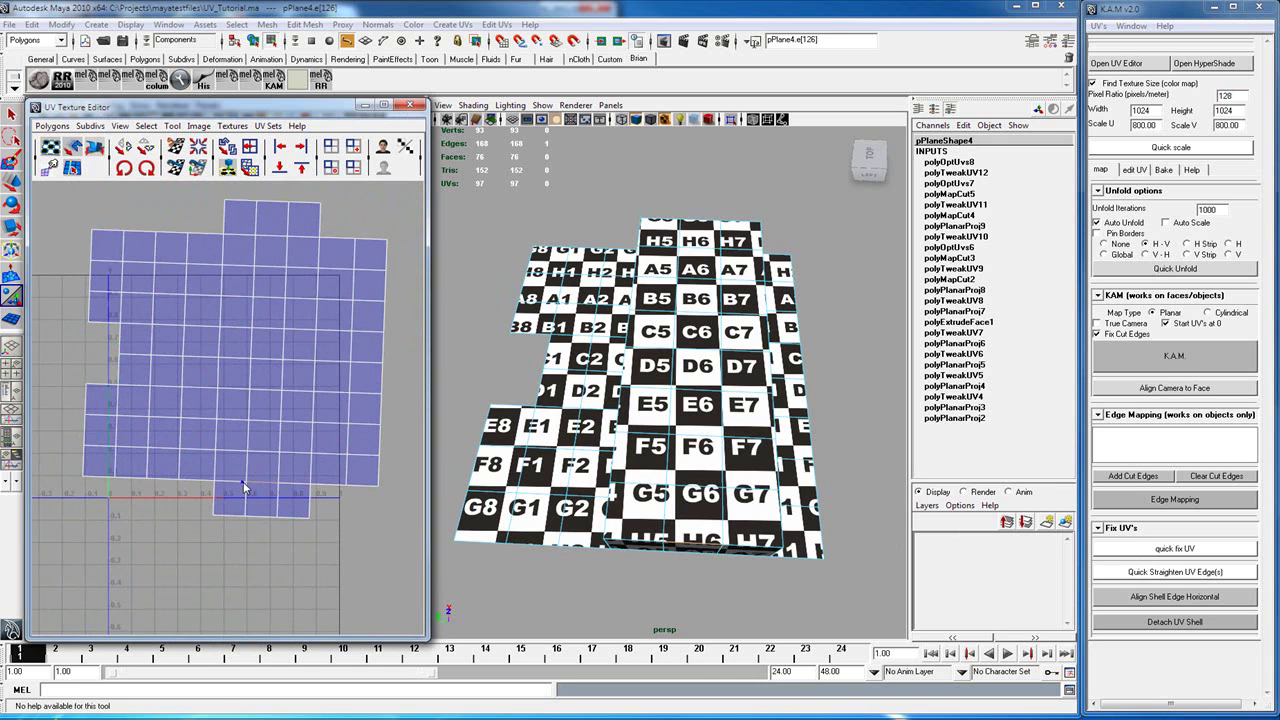
pyautogui.moveTo(243, 487); pyautogui.dragTo(265, 461, button='right')
pyautogui.moveTo(289, 468); pyautogui.dragTo(232, 491)
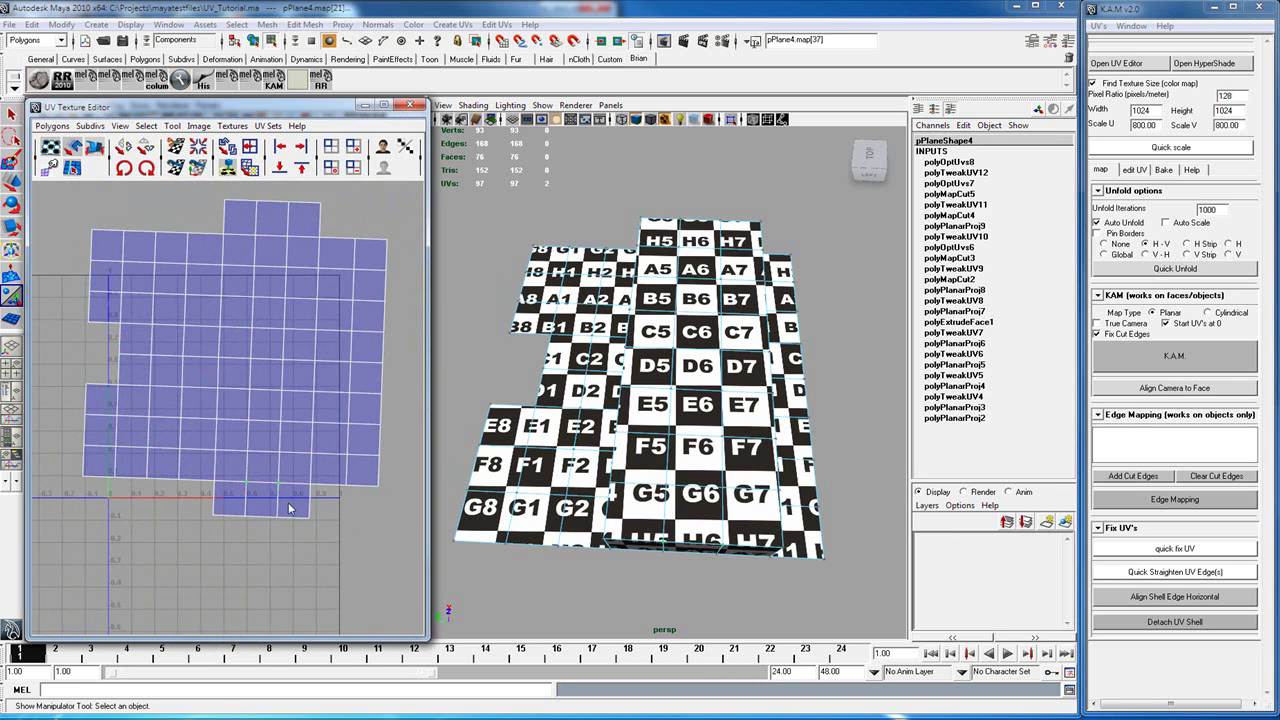
pyautogui.click(1192, 596)
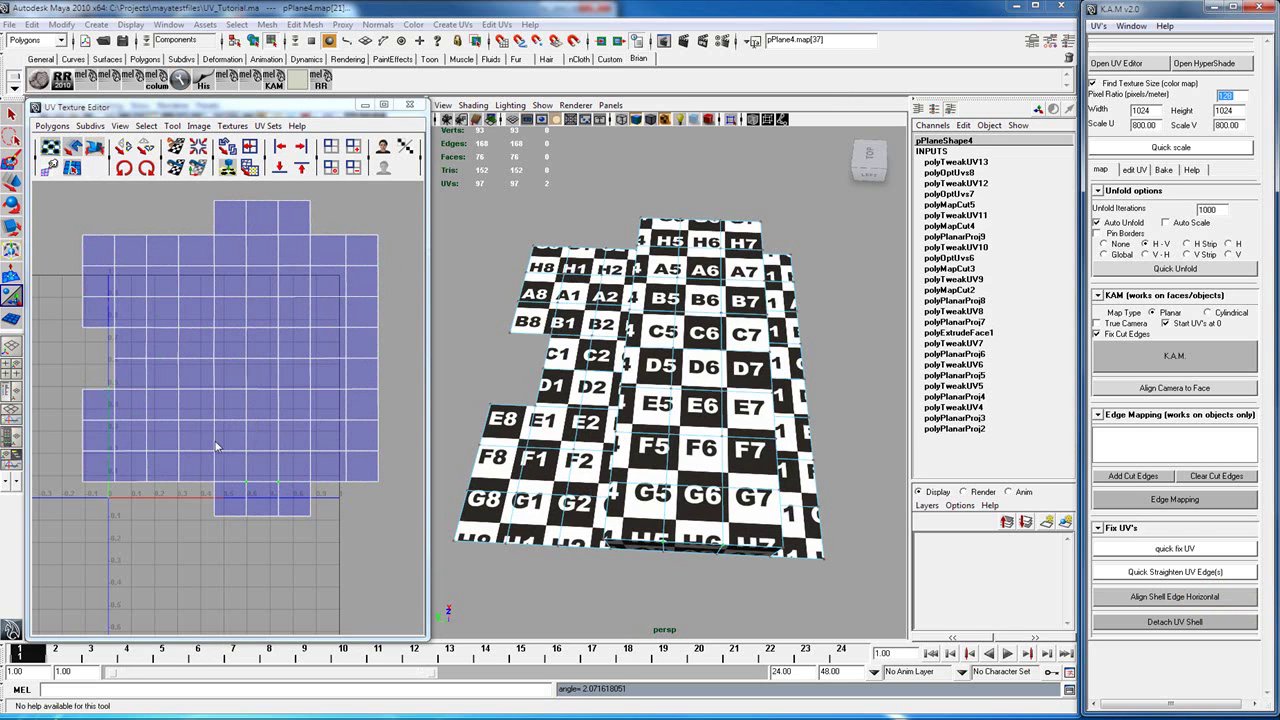
pyautogui.keyDown('alt'); pyautogui.moveTo(207, 392); pyautogui.dragTo(245, 393, button='middle'); pyautogui.keyUp('alt')
pyautogui.scroll(4, 247, 394)
pyautogui.scroll(-2, 259, 394)
pyautogui.scroll(-3, 259, 393)
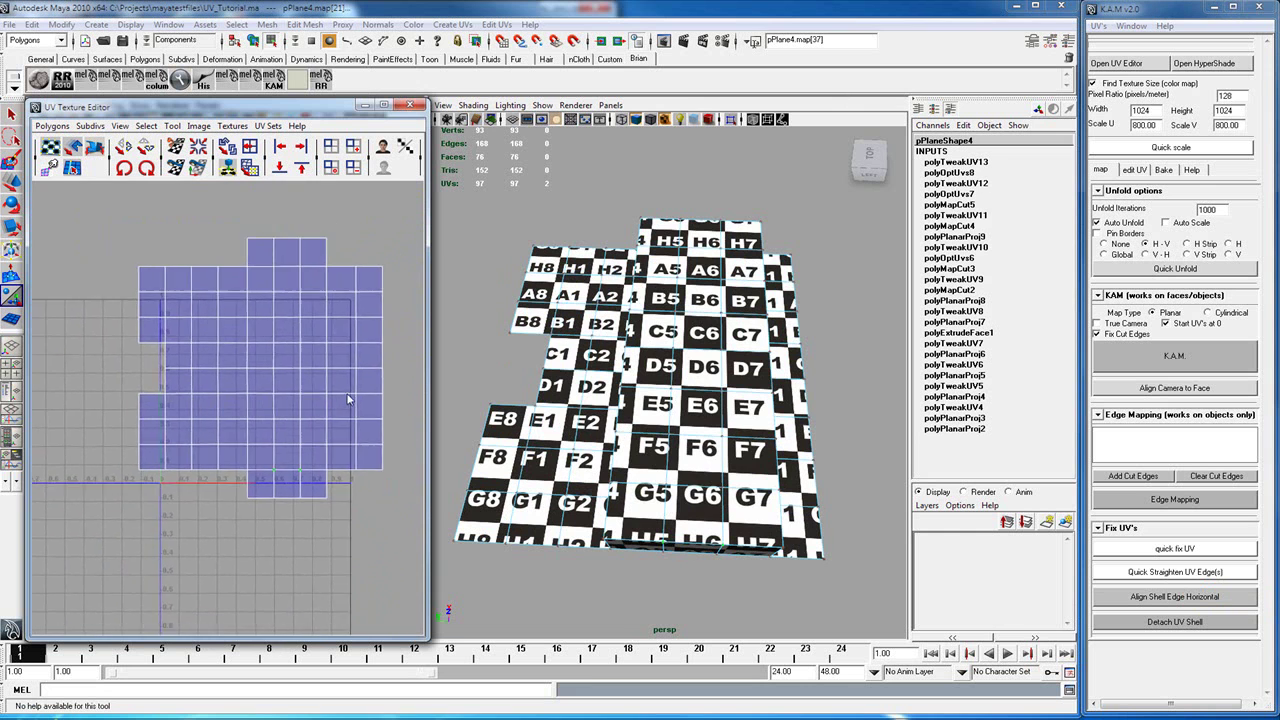
# Step: Select the flat faces on the notched side of the raised block and map them with K.A.M. from above
pyautogui.keyDown('alt'); pyautogui.moveTo(599, 443); pyautogui.dragTo(611, 414); pyautogui.keyUp('alt')
pyautogui.press('t')
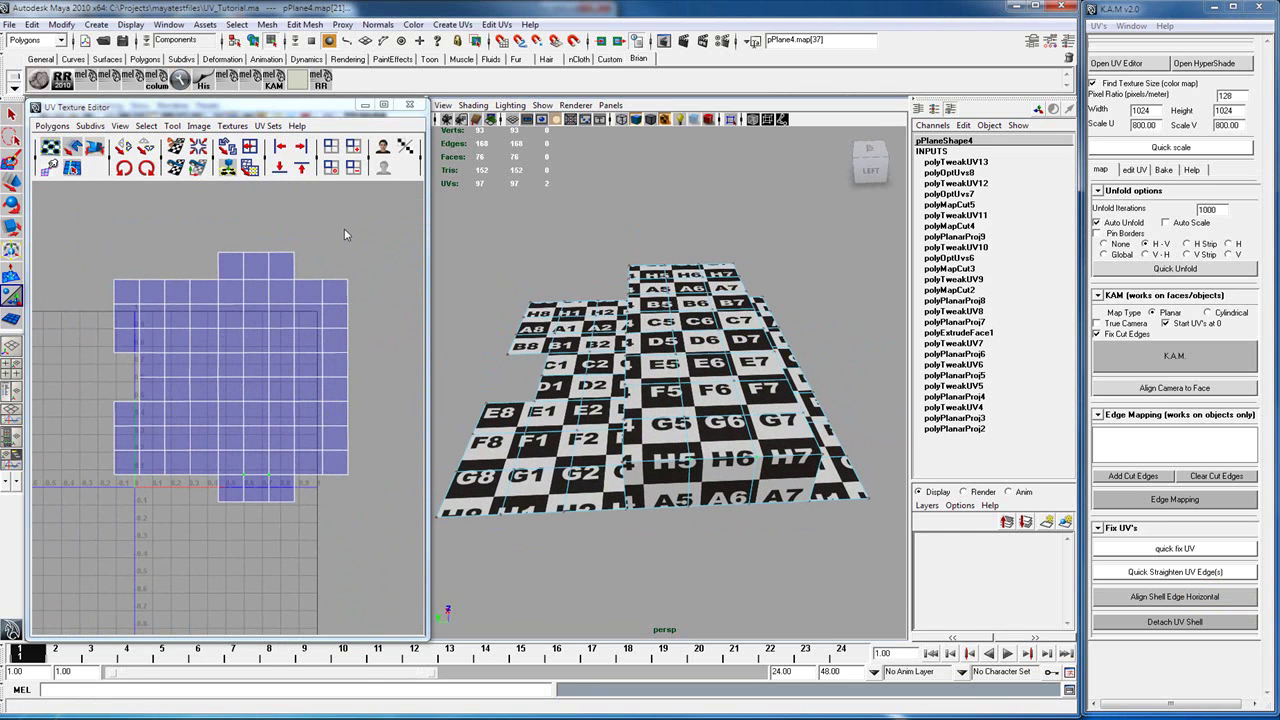
pyautogui.moveTo(615, 313); pyautogui.dragTo(669, 296, button='right')
pyautogui.click(669, 295)
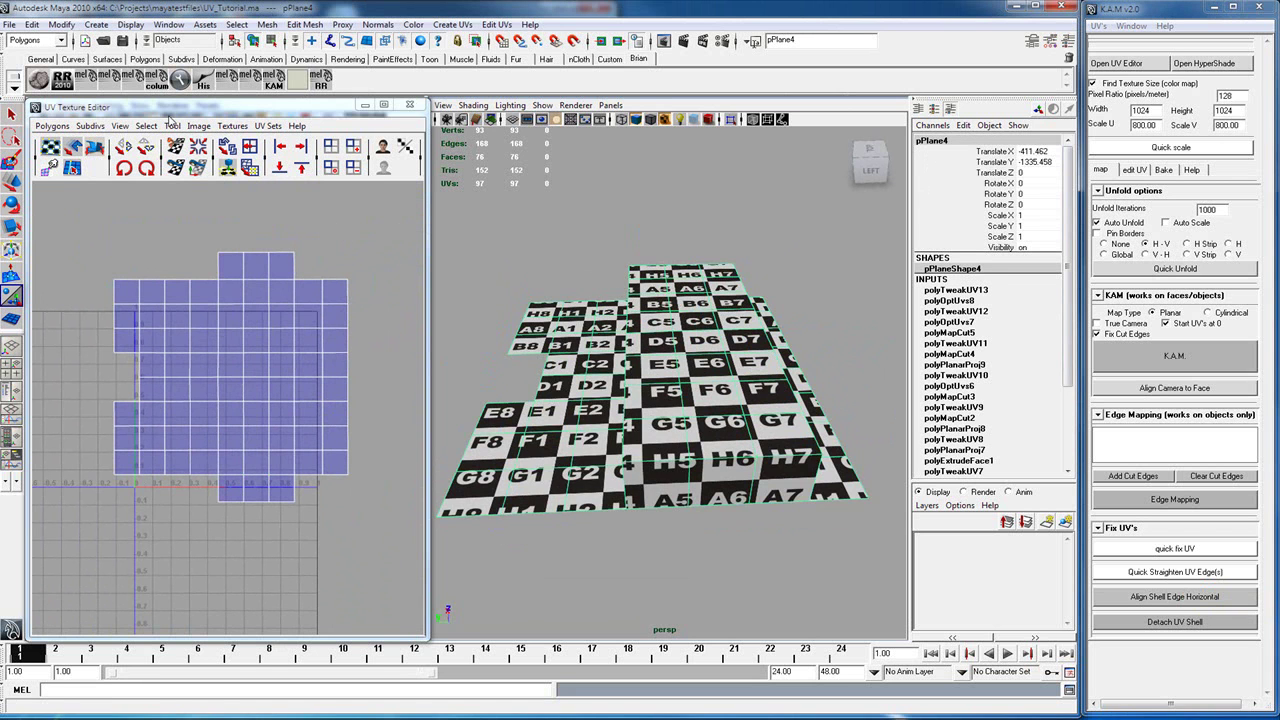
pyautogui.keyDown('alt'); pyautogui.moveTo(606, 286); pyautogui.dragTo(648, 270); pyautogui.keyUp('alt')
pyautogui.moveTo(620, 316); pyautogui.dragTo(622, 348, button='right')
pyautogui.moveTo(628, 292); pyautogui.dragTo(452, 528)
pyautogui.keyDown('alt'); pyautogui.moveTo(640, 473); pyautogui.dragTo(678, 479); pyautogui.keyUp('alt')
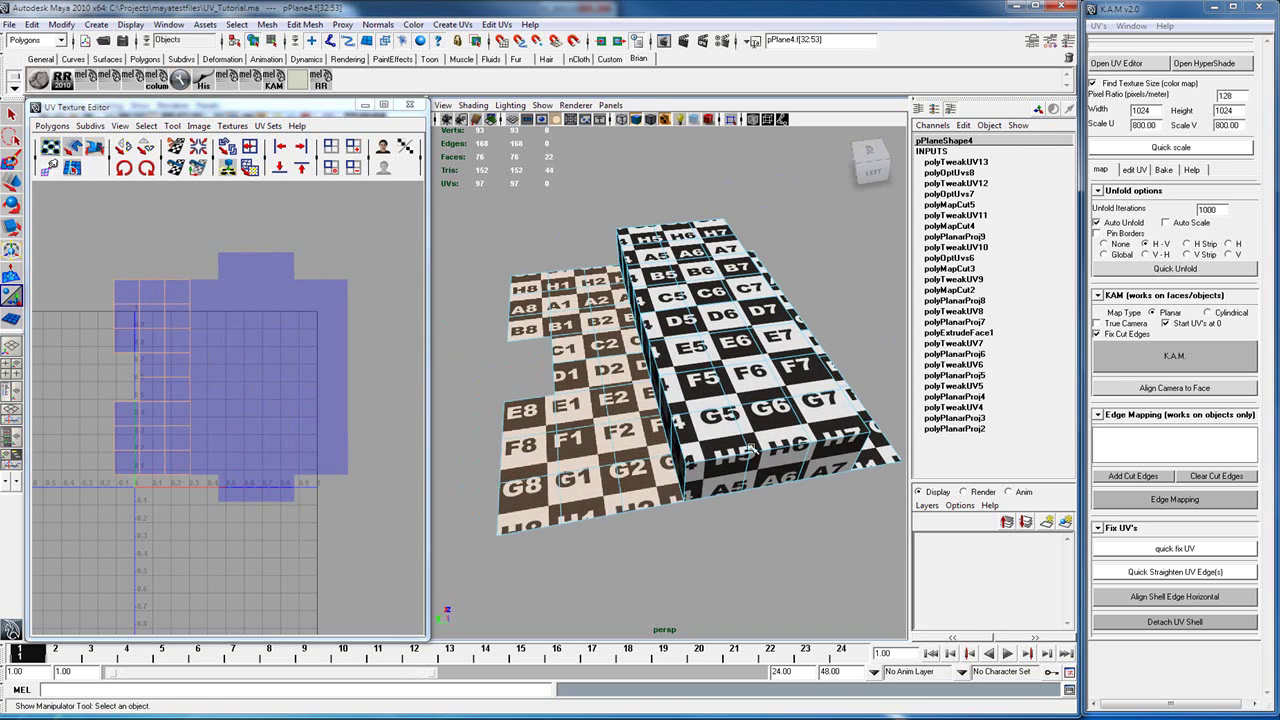
pyautogui.keyDown('alt'); pyautogui.moveTo(734, 440); pyautogui.dragTo(730, 438); pyautogui.keyUp('alt')
pyautogui.click(1174, 356)
pyautogui.hotkey('ctrl', 'z')
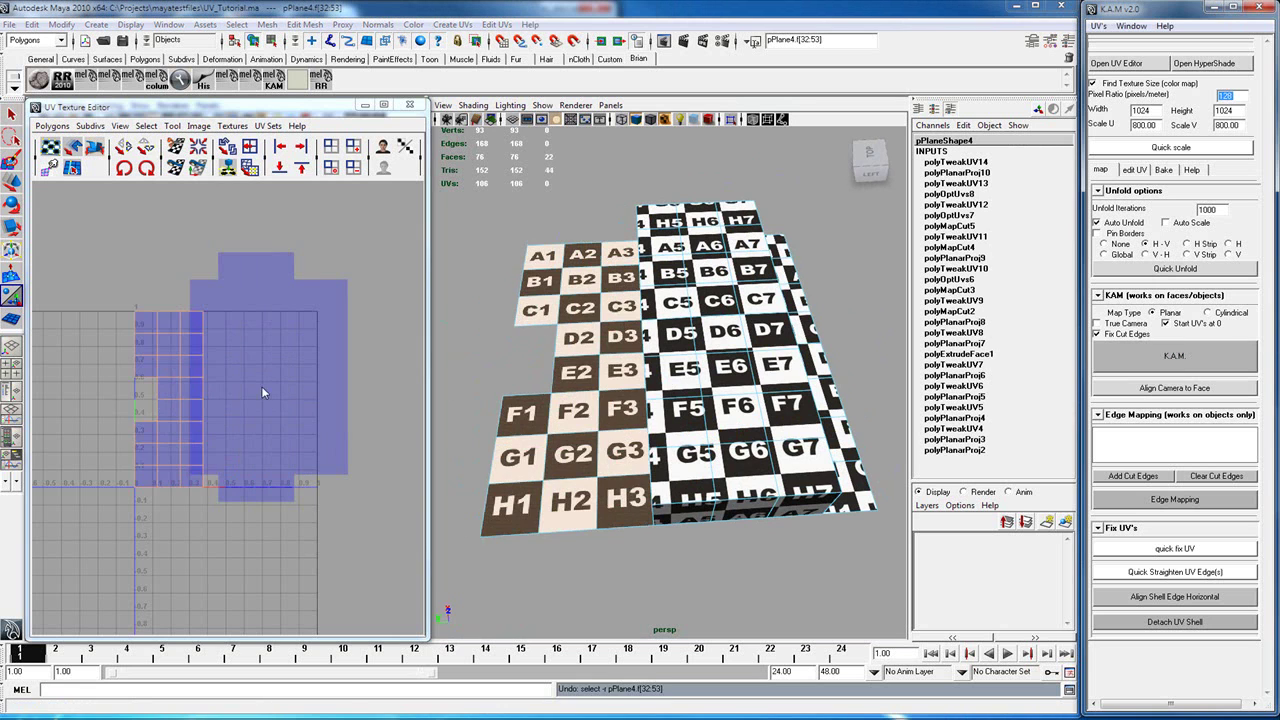
# Step: Select the entire new UV shell of the flat faces and move it clear of the main shell
pyautogui.moveTo(182, 376); pyautogui.dragTo(228, 376, button='right')
pyautogui.moveTo(131, 328); pyautogui.dragTo(165, 430)
pyautogui.keyDown('ctrl'); pyautogui.rightClick(156, 355); pyautogui.keyUp('ctrl')
pyautogui.keyDown('ctrl'); pyautogui.moveTo(155, 355); pyautogui.dragTo(225, 365, button='right'); pyautogui.keyUp('ctrl')
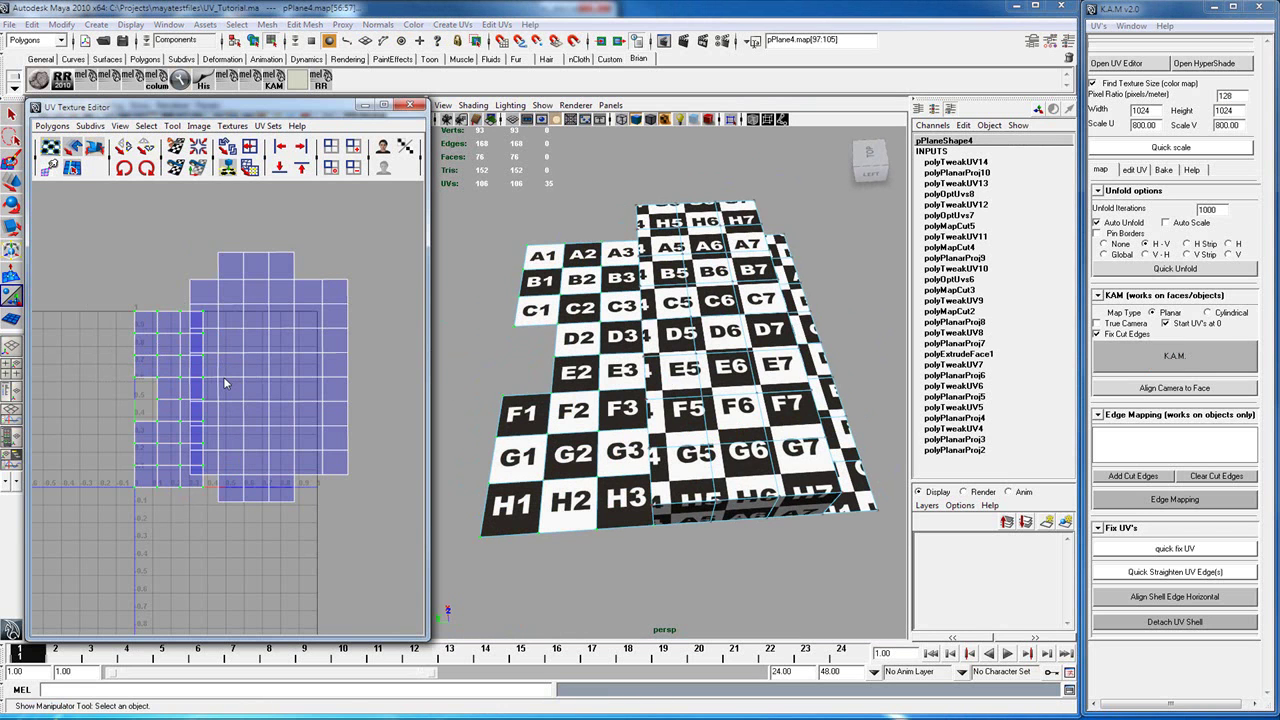
pyautogui.press('w')
pyautogui.moveTo(168, 400); pyautogui.dragTo(124, 368)
# Step: Select the top faces of the raised block
pyautogui.keyDown('alt'); pyautogui.moveTo(718, 417); pyautogui.dragTo(720, 419); pyautogui.keyUp('alt')
pyautogui.moveTo(692, 422); pyautogui.dragTo(691, 436, button='right')
pyautogui.click(690, 433)
pyautogui.keyDown('shift'); pyautogui.click(675, 235); pyautogui.keyUp('shift')
pyautogui.keyDown('shift'); pyautogui.click(735, 236); pyautogui.keyUp('shift')
pyautogui.keyDown('shift'); pyautogui.click(753, 257); pyautogui.keyUp('shift')
pyautogui.keyDown('shift'); pyautogui.click(708, 238); pyautogui.keyUp('shift')
# Step: Add all side faces along the first long side of the raised block to the selection
pyautogui.keyDown('alt'); pyautogui.moveTo(614, 293); pyautogui.dragTo(582, 305); pyautogui.keyUp('alt')
pyautogui.moveTo(619, 401)
pyautogui.keyDown('alt'); pyautogui.mouseDown()
pyautogui.moveTo(687, 457)
pyautogui.moveTo(619, 405)
pyautogui.mouseUp(); pyautogui.keyUp('alt')
pyautogui.keyDown('shift'); pyautogui.click(654, 374); pyautogui.keyUp('shift')
pyautogui.keyDown('shift'); pyautogui.click(706, 347); pyautogui.keyUp('shift')
pyautogui.keyDown('shift'); pyautogui.click(733, 343); pyautogui.keyUp('shift')
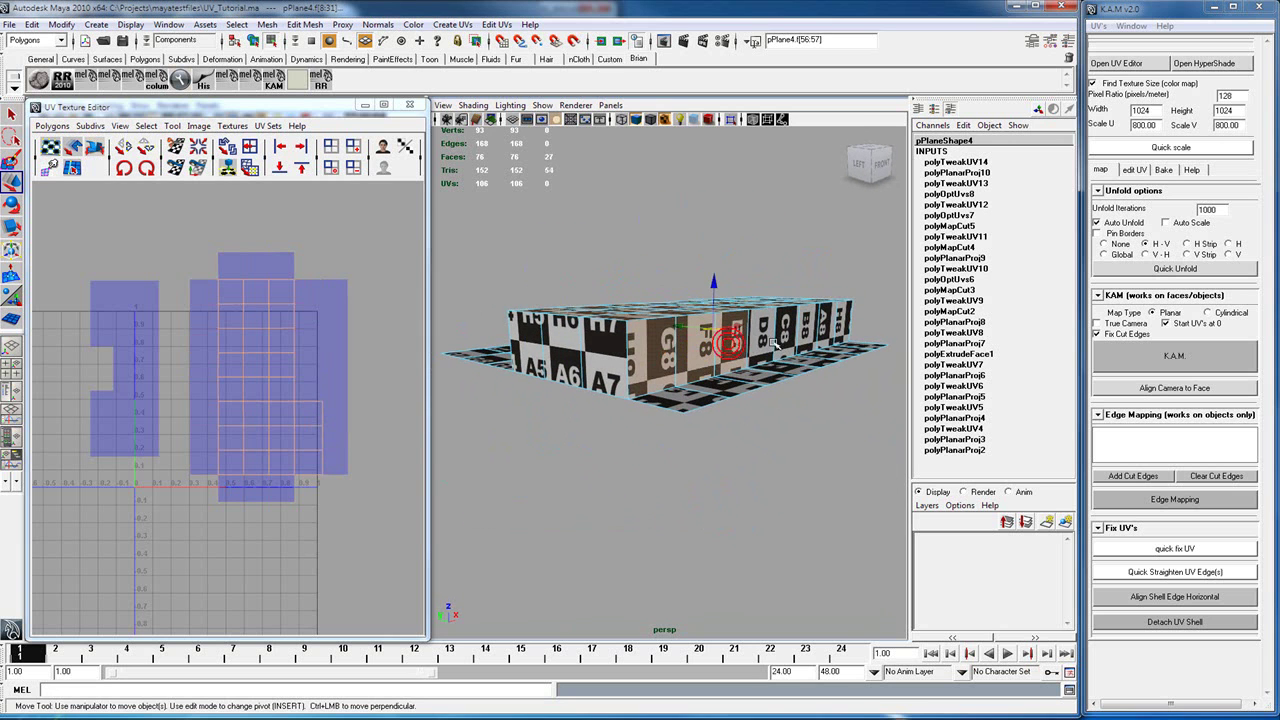
pyautogui.keyDown('shift'); pyautogui.click(760, 340); pyautogui.keyUp('shift')
pyautogui.keyDown('shift'); pyautogui.click(787, 335); pyautogui.keyUp('shift')
pyautogui.keyDown('shift'); pyautogui.click(843, 328); pyautogui.keyUp('shift')
pyautogui.keyDown('shift'); pyautogui.click(825, 326); pyautogui.keyUp('shift')
pyautogui.keyDown('shift'); pyautogui.click(808, 330); pyautogui.keyUp('shift')
# Step: Add the faces of the block's opposite long side and map the selection with K.A.M. from above
pyautogui.keyDown('alt'); pyautogui.moveTo(808, 330); pyautogui.dragTo(770, 378); pyautogui.keyUp('alt')
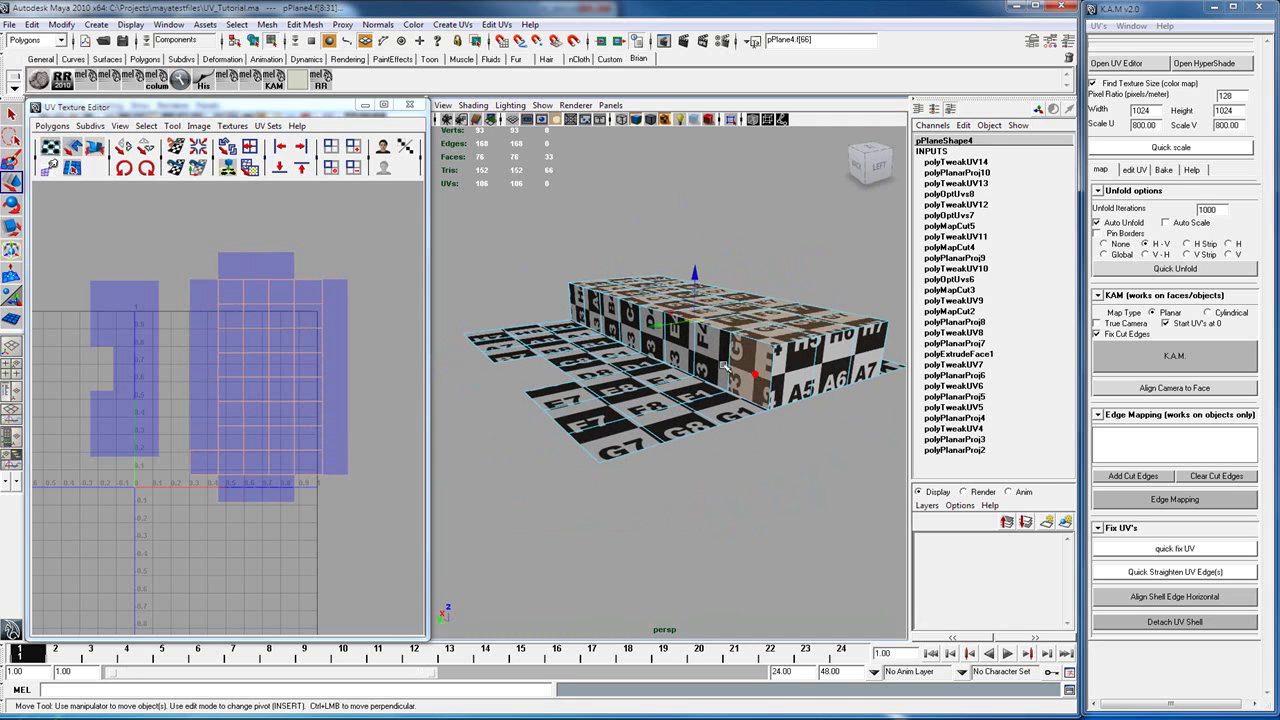
pyautogui.keyDown('shift'); pyautogui.click(636, 339); pyautogui.keyUp('shift')
pyautogui.keyDown('shift'); pyautogui.click(626, 330); pyautogui.keyUp('shift')
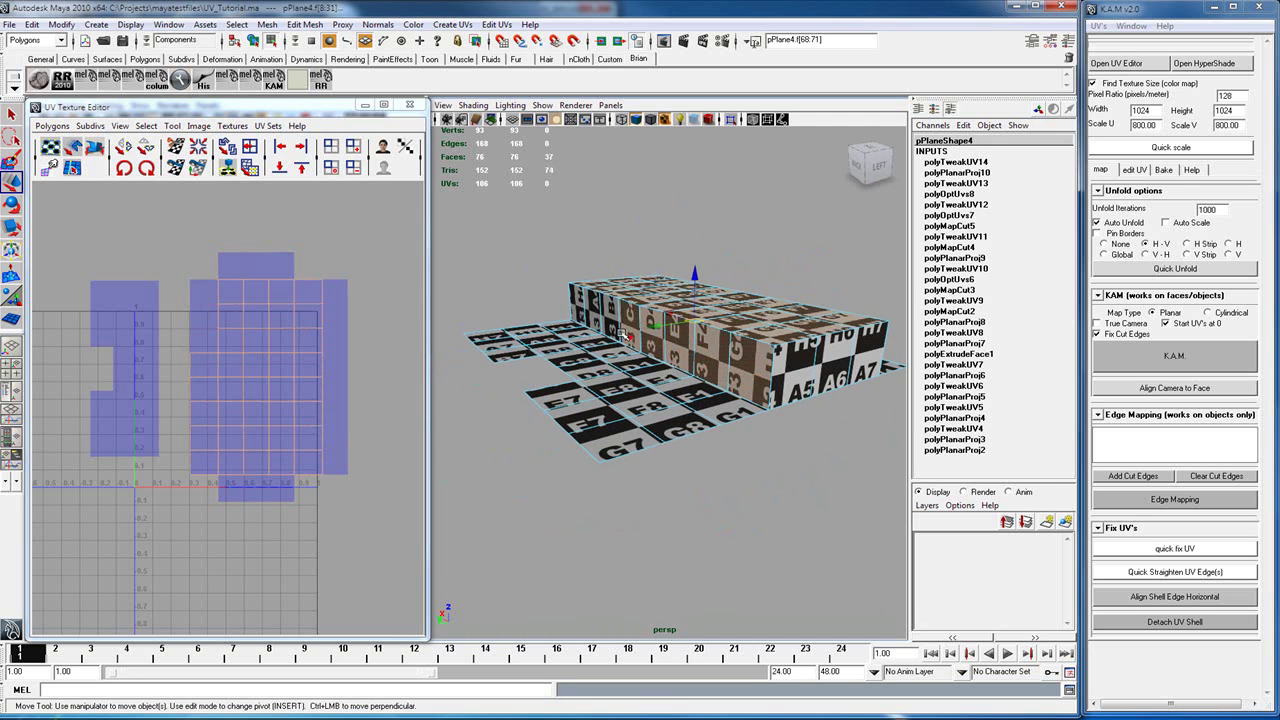
pyautogui.keyDown('shift'); pyautogui.click(608, 326); pyautogui.keyUp('shift')
pyautogui.keyDown('shift'); pyautogui.click(594, 320); pyautogui.keyUp('shift')
pyautogui.keyDown('shift'); pyautogui.click(578, 311); pyautogui.keyUp('shift')
pyautogui.keyDown('alt'); pyautogui.moveTo(742, 366); pyautogui.dragTo(686, 433); pyautogui.keyUp('alt')
pyautogui.click(1174, 362)
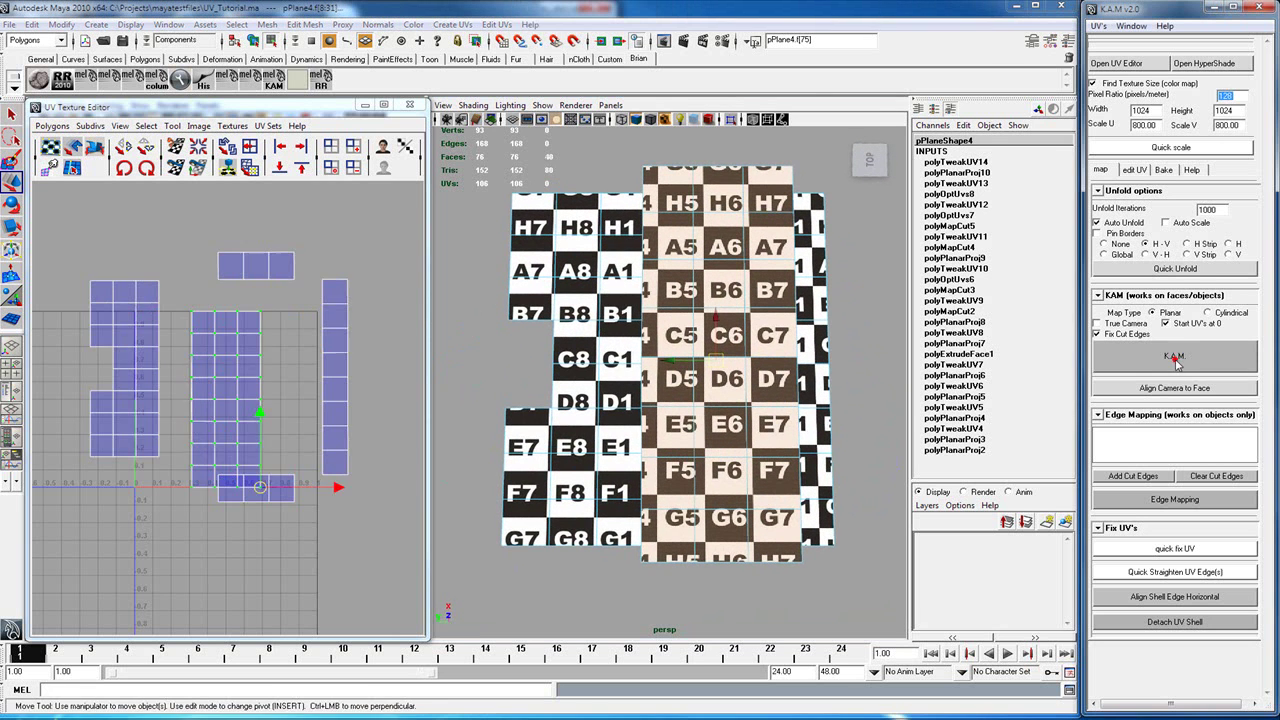
# Step: Add the block's short end faces, select its vertical corner edges as cuts, and remap the block with K.A.M
pyautogui.keyDown('alt'); pyautogui.moveTo(708, 410); pyautogui.dragTo(697, 333); pyautogui.keyUp('alt')
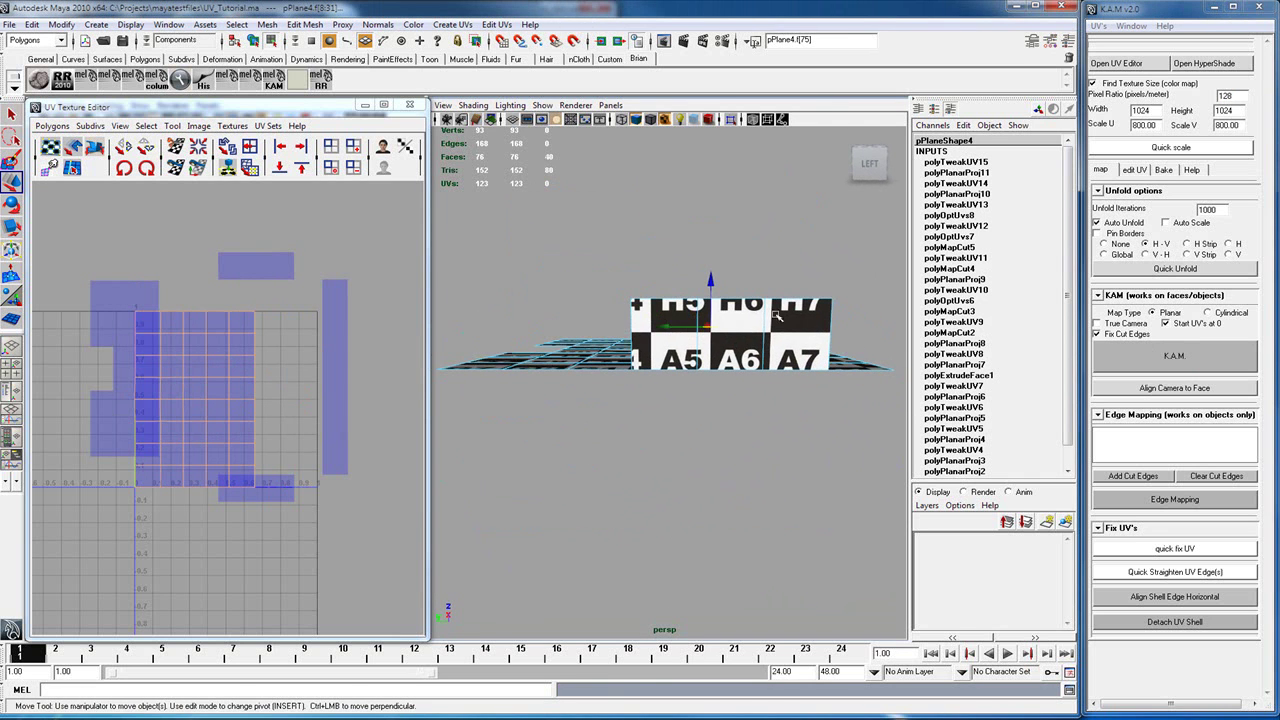
pyautogui.keyDown('alt'); pyautogui.moveTo(849, 290); pyautogui.dragTo(695, 343); pyautogui.keyUp('alt')
pyautogui.moveTo(749, 362); pyautogui.dragTo(757, 380, button='right')
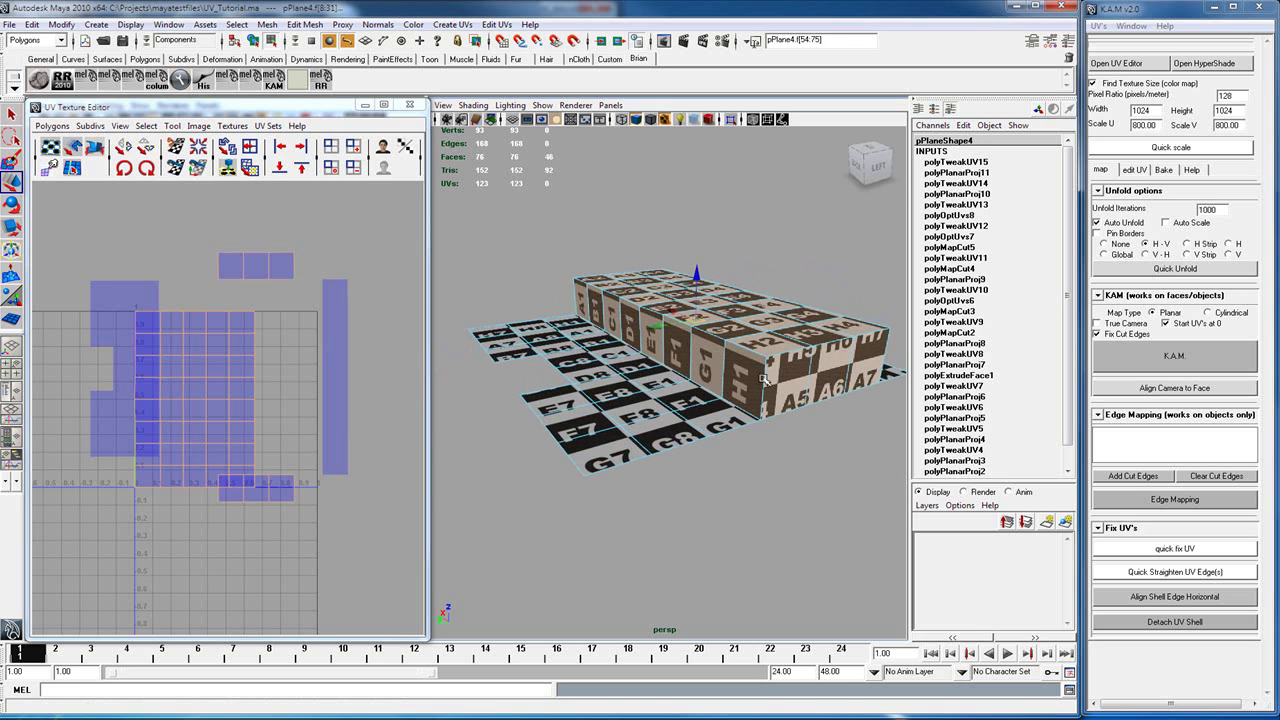
pyautogui.keyDown('shift'); pyautogui.click(765, 380); pyautogui.keyUp('shift')
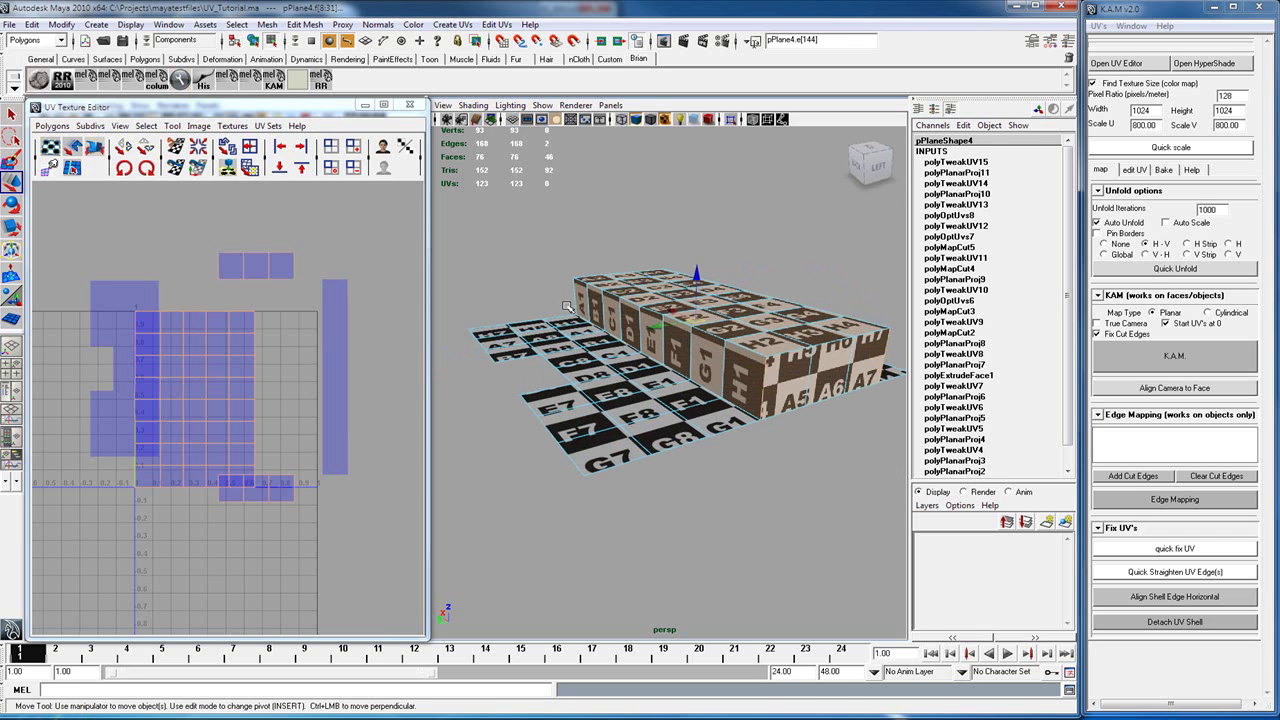
pyautogui.keyDown('alt'); pyautogui.moveTo(880, 400); pyautogui.dragTo(765, 376); pyautogui.keyUp('alt')
pyautogui.keyDown('shift'); pyautogui.click(875, 323); pyautogui.keyUp('shift')
pyautogui.click(1128, 387)
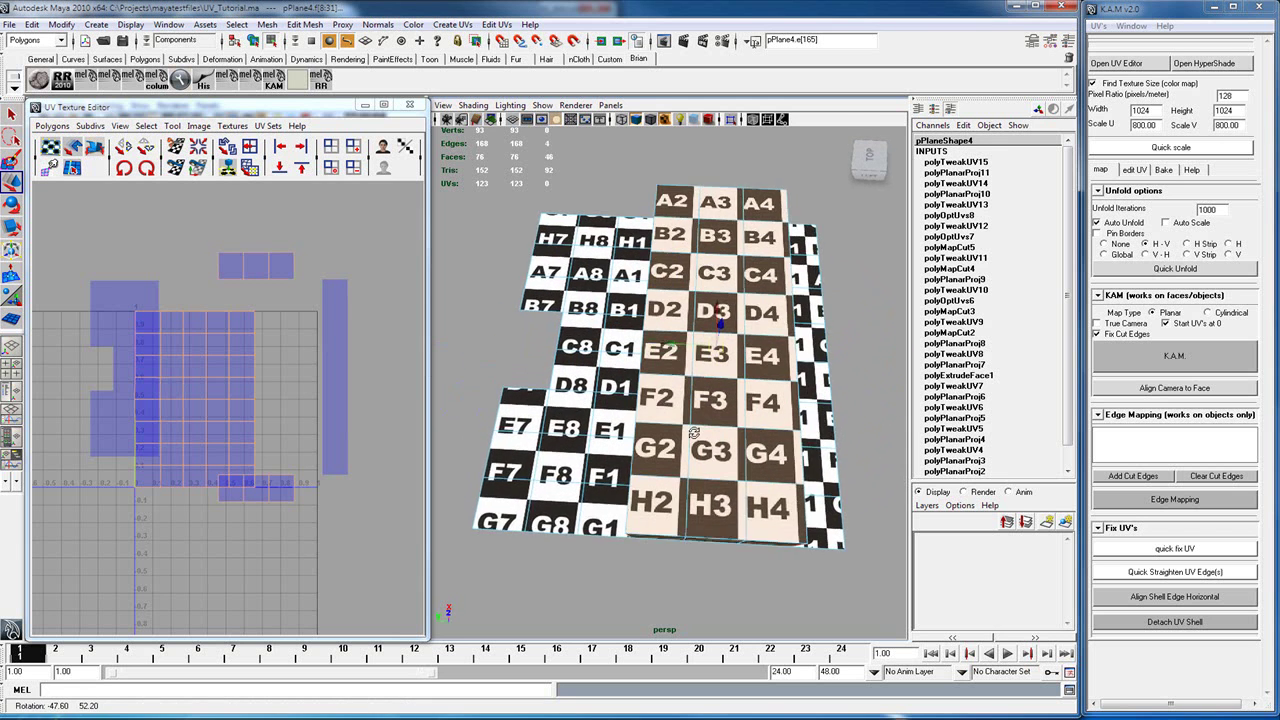
pyautogui.click(1150, 356)
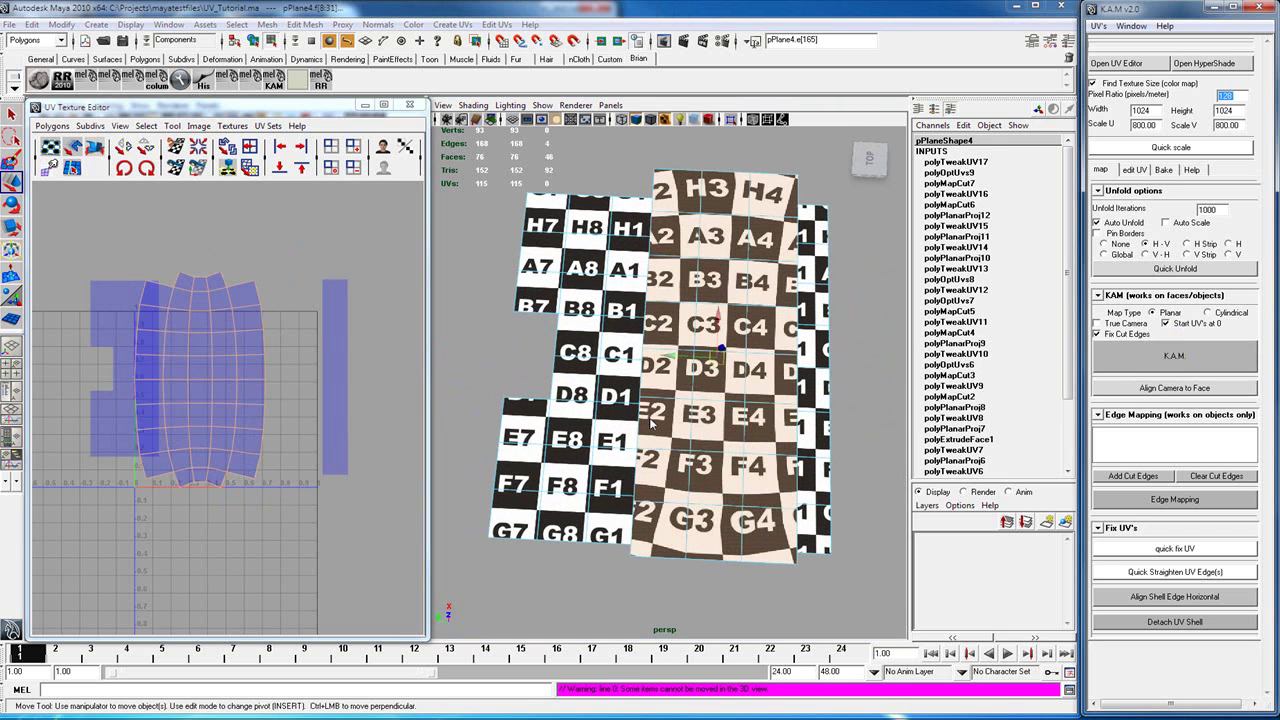
# Step: Select the raised block's entire UV shell and move it clear of the overlapping plane shell, into the gap between the two plane shells
pyautogui.moveTo(234, 326); pyautogui.dragTo(267, 321, button='right')
pyautogui.moveTo(257, 266); pyautogui.dragTo(186, 296)
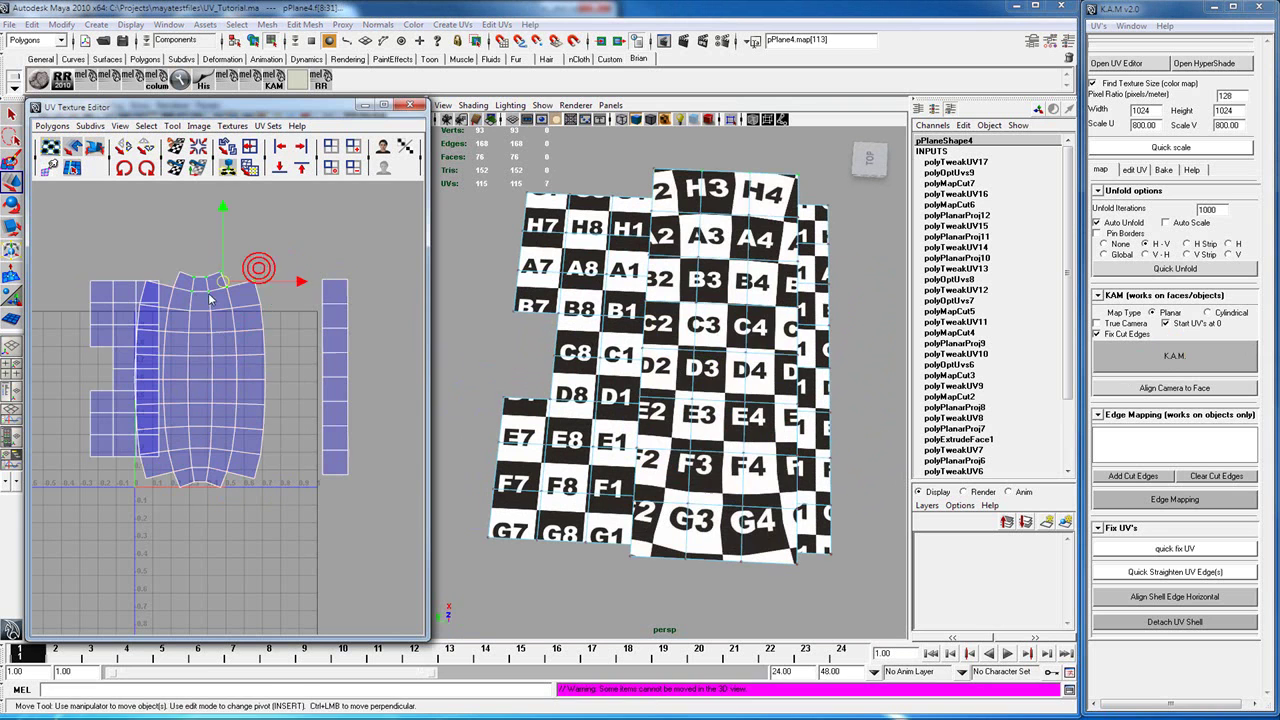
pyautogui.keyDown('ctrl'); pyautogui.moveTo(231, 289); pyautogui.dragTo(277, 272, button='right'); pyautogui.keyUp('ctrl')
pyautogui.moveTo(214, 383); pyautogui.dragTo(244, 371)
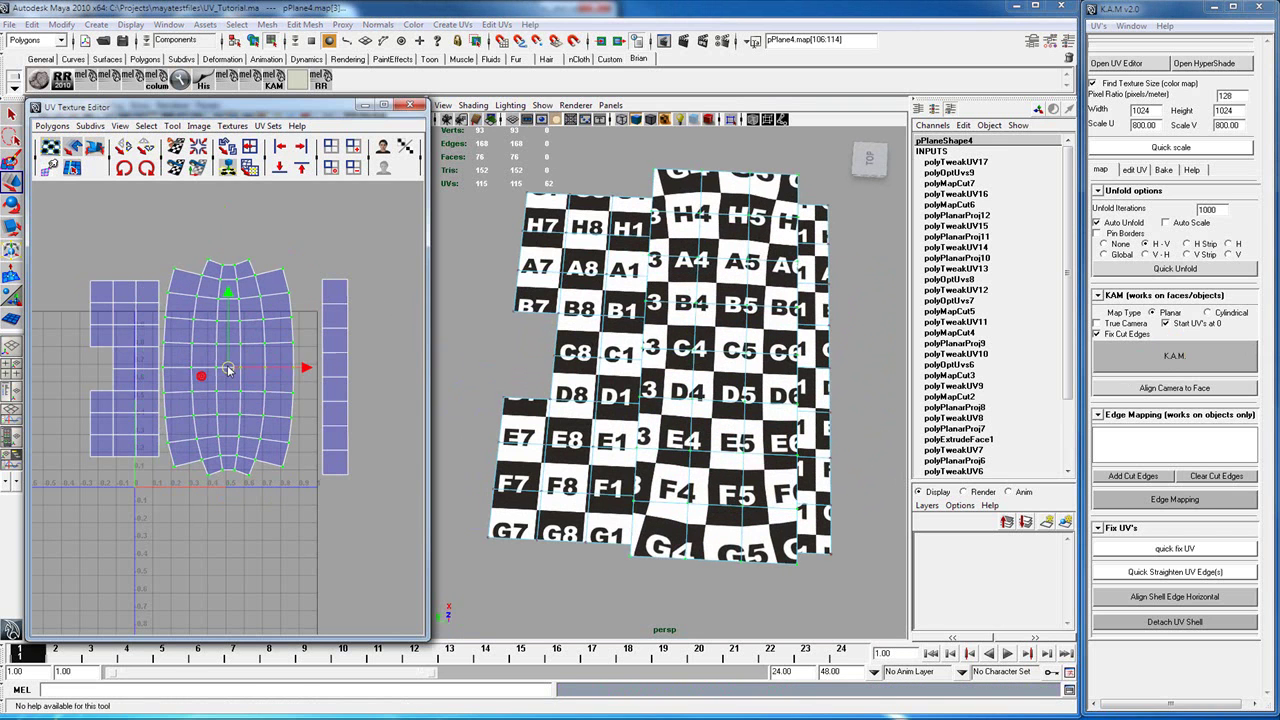
# Step: Straighten the block's curved UV shell with K.A.M. and align the shell horizontally by its lower short edge
pyautogui.click(1188, 572)
pyautogui.moveTo(250, 459); pyautogui.dragTo(255, 437, button='right')
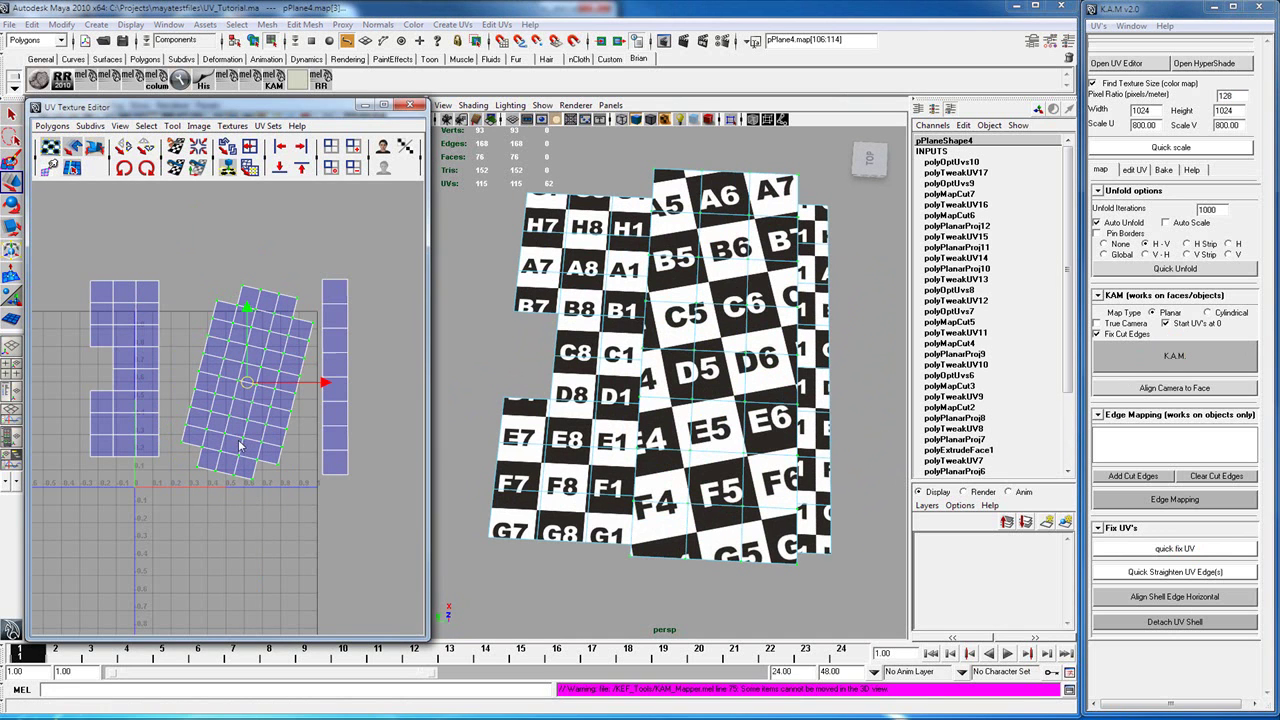
pyautogui.click(228, 450)
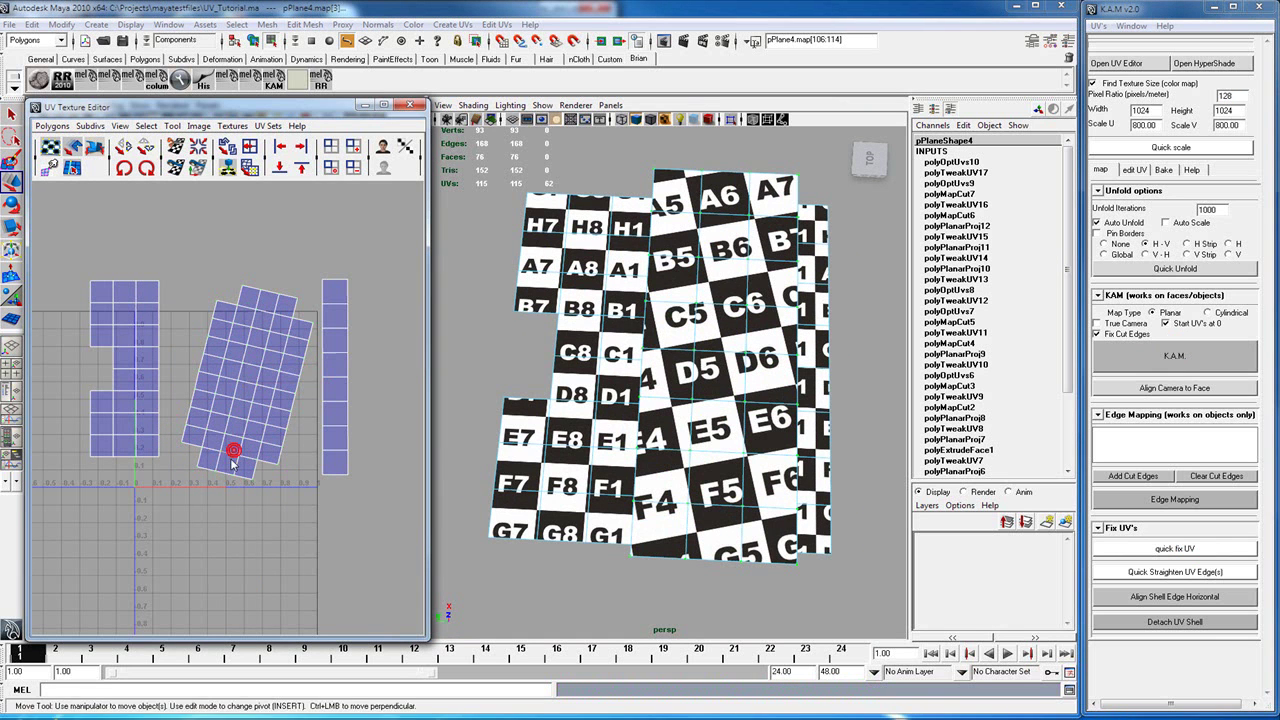
pyautogui.click(1198, 597)
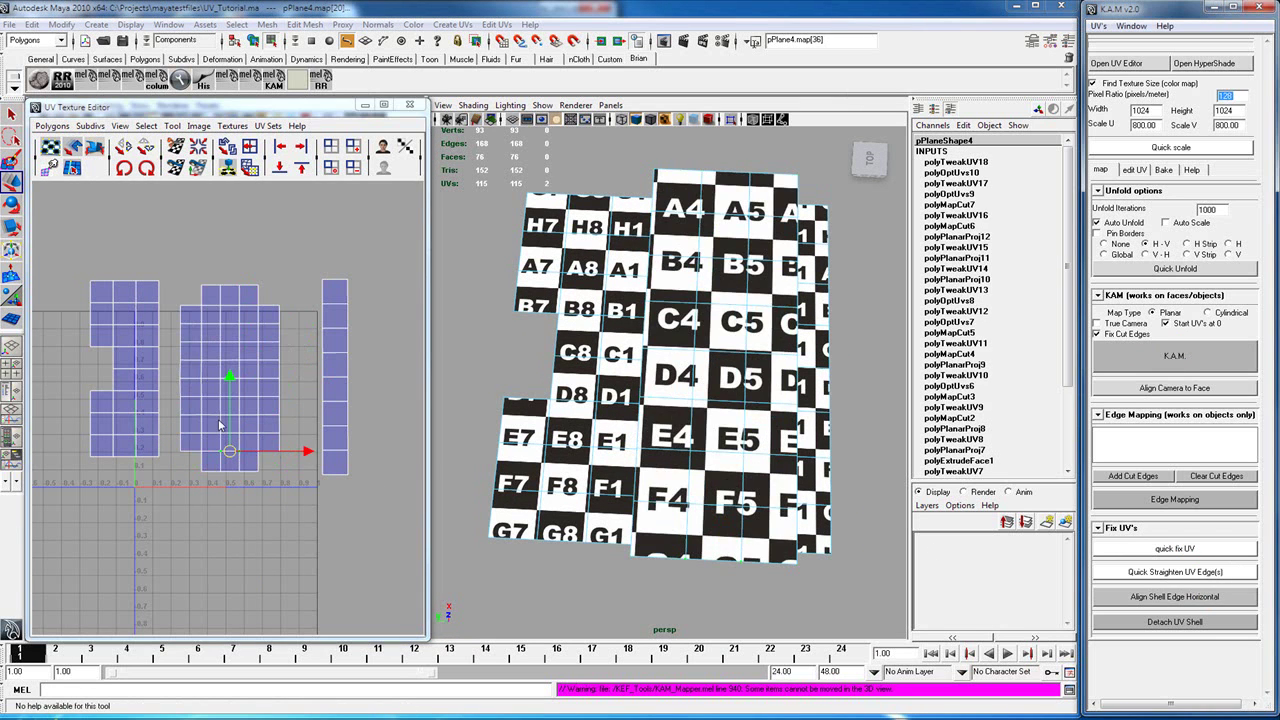
# Step: Select the block's whole UV shell and rescale it with Quick scale at the 128 pixel ratio
pyautogui.keyDown('alt'); pyautogui.moveTo(220, 425); pyautogui.dragTo(258, 410, button='middle'); pyautogui.keyUp('alt')
pyautogui.keyDown('ctrl'); pyautogui.moveTo(254, 429); pyautogui.dragTo(300, 411, button='right'); pyautogui.keyUp('ctrl')
pyautogui.click(1188, 147)
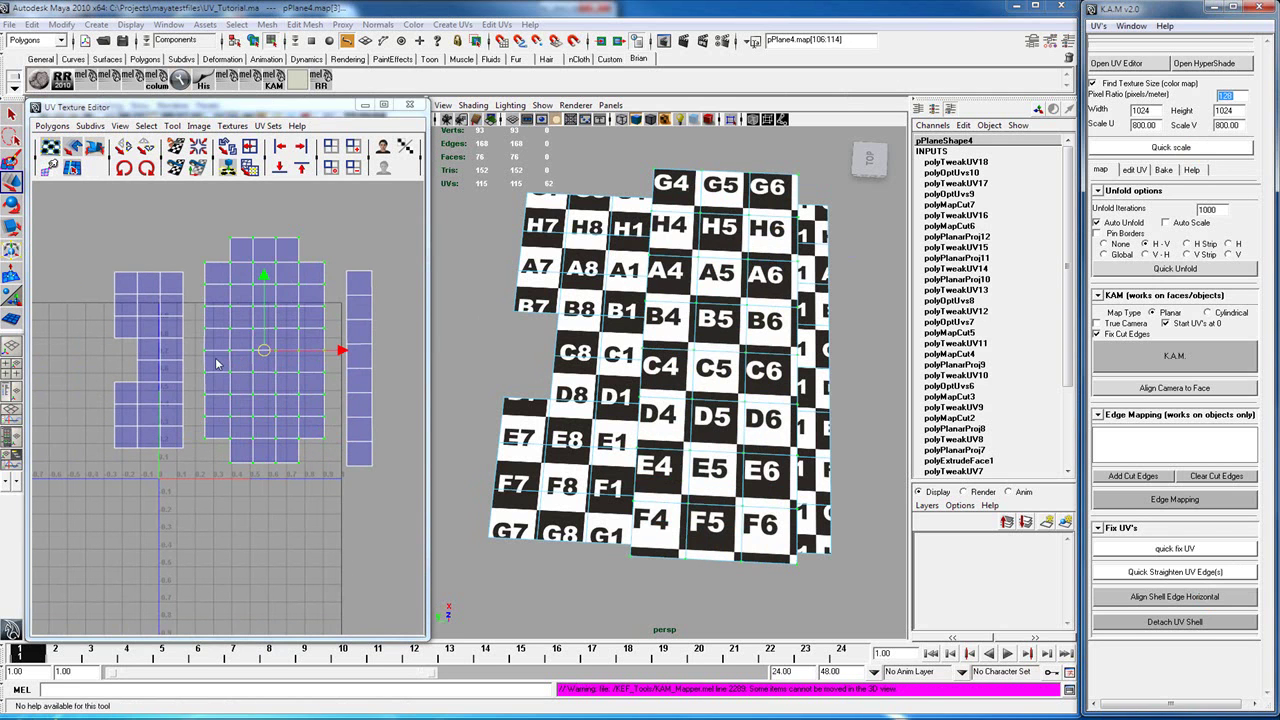
# Step: Select one border edge shared by the block shell and the wide plane shell and apply Move and Sew UV Edges
pyautogui.moveTo(217, 358); pyautogui.dragTo(199, 323, button='right')
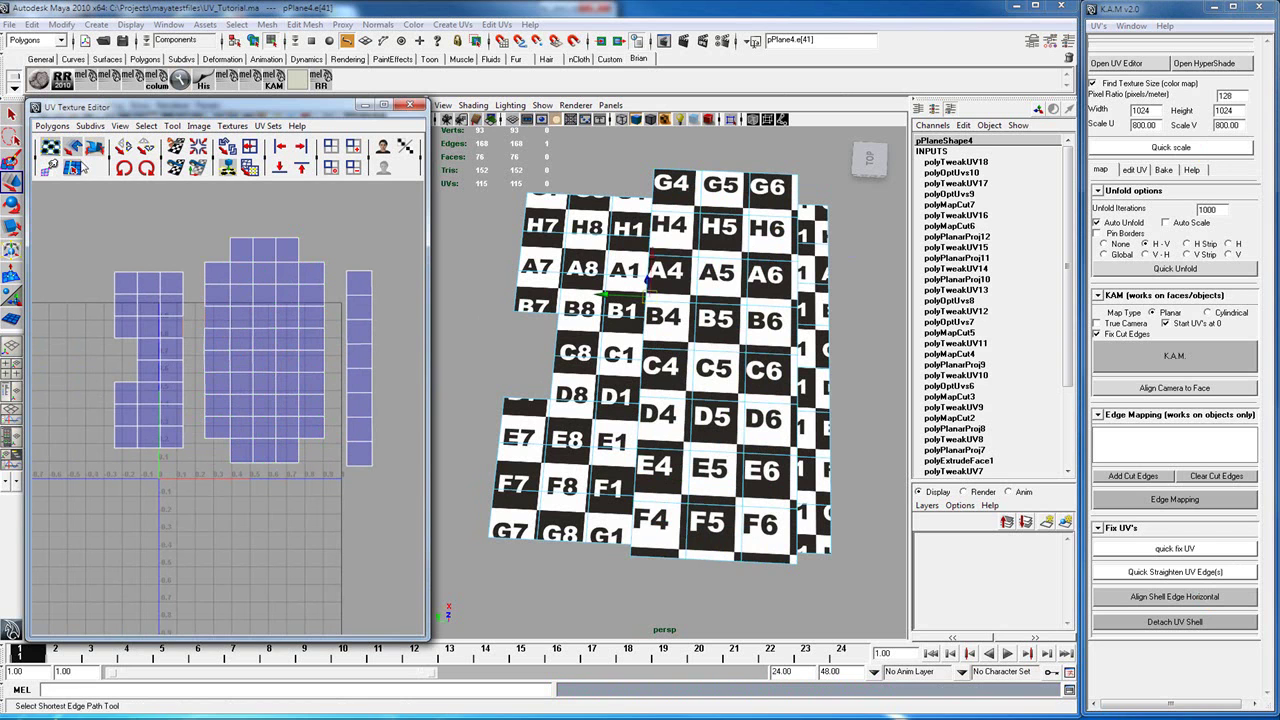
pyautogui.click(52, 126)
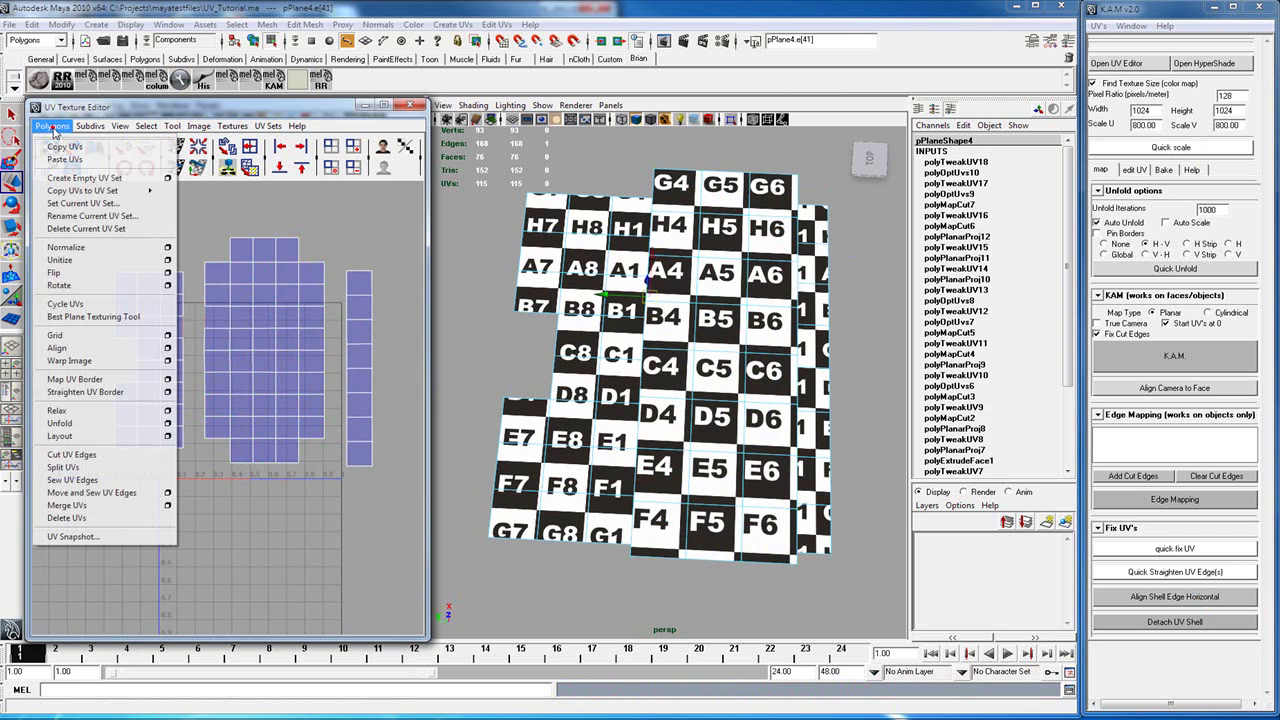
pyautogui.click(92, 493)
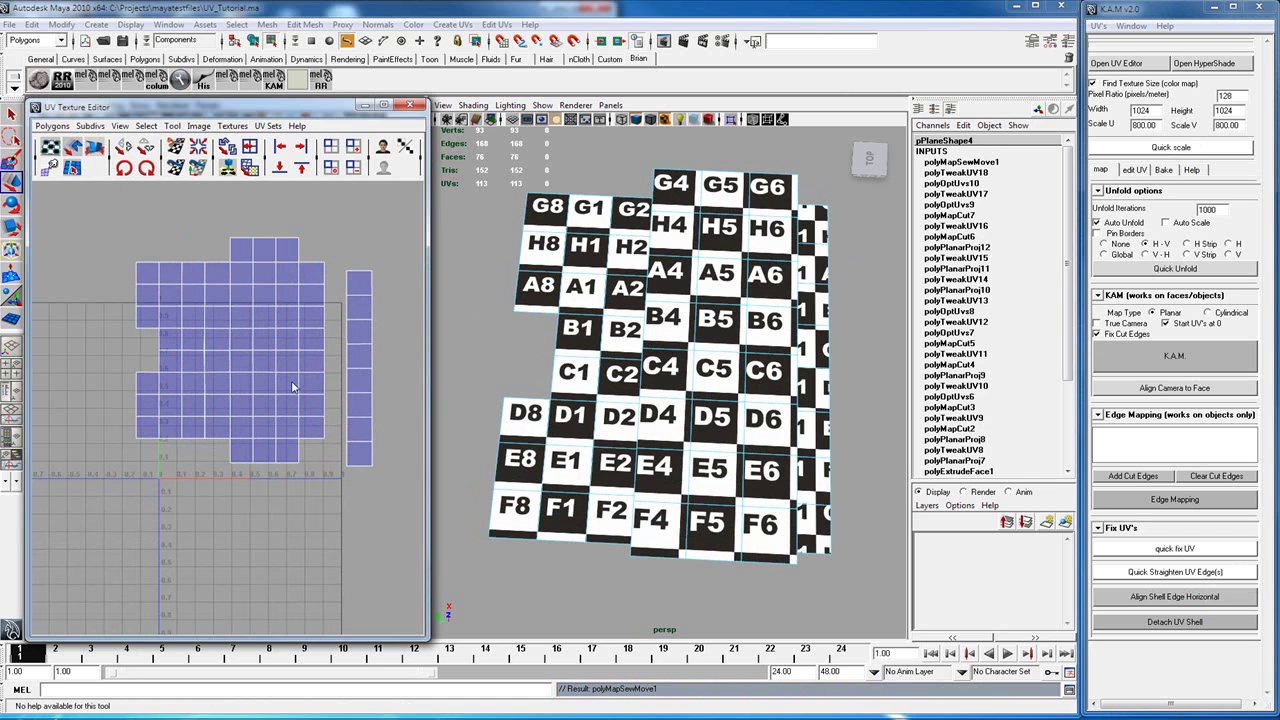
# Step: Limit the selection to the seam between the block and wide plane shells, sew its remaining edges, and return to object mode
pyautogui.click(214, 249)
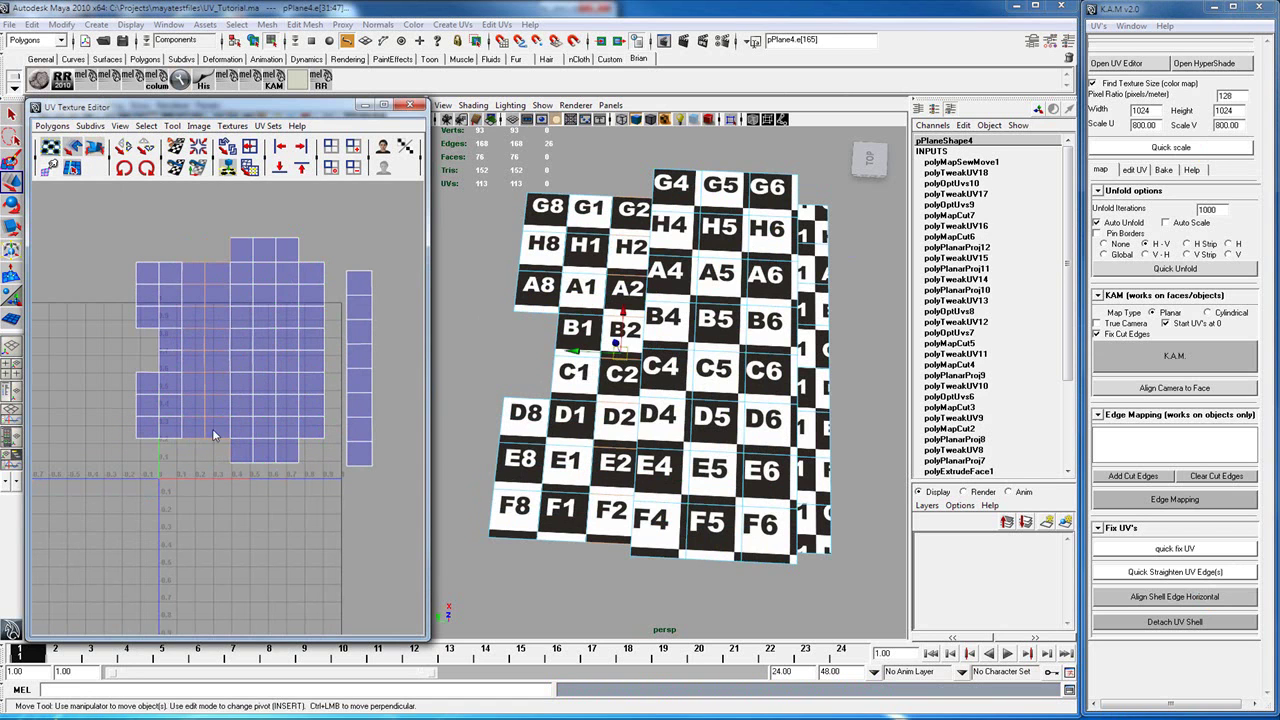
pyautogui.keyDown('ctrl'); pyautogui.moveTo(277, 229); pyautogui.dragTo(212, 456); pyautogui.keyUp('ctrl')
pyautogui.keyDown('ctrl'); pyautogui.moveTo(192, 243); pyautogui.dragTo(127, 458); pyautogui.keyUp('ctrl')
pyautogui.press('g')
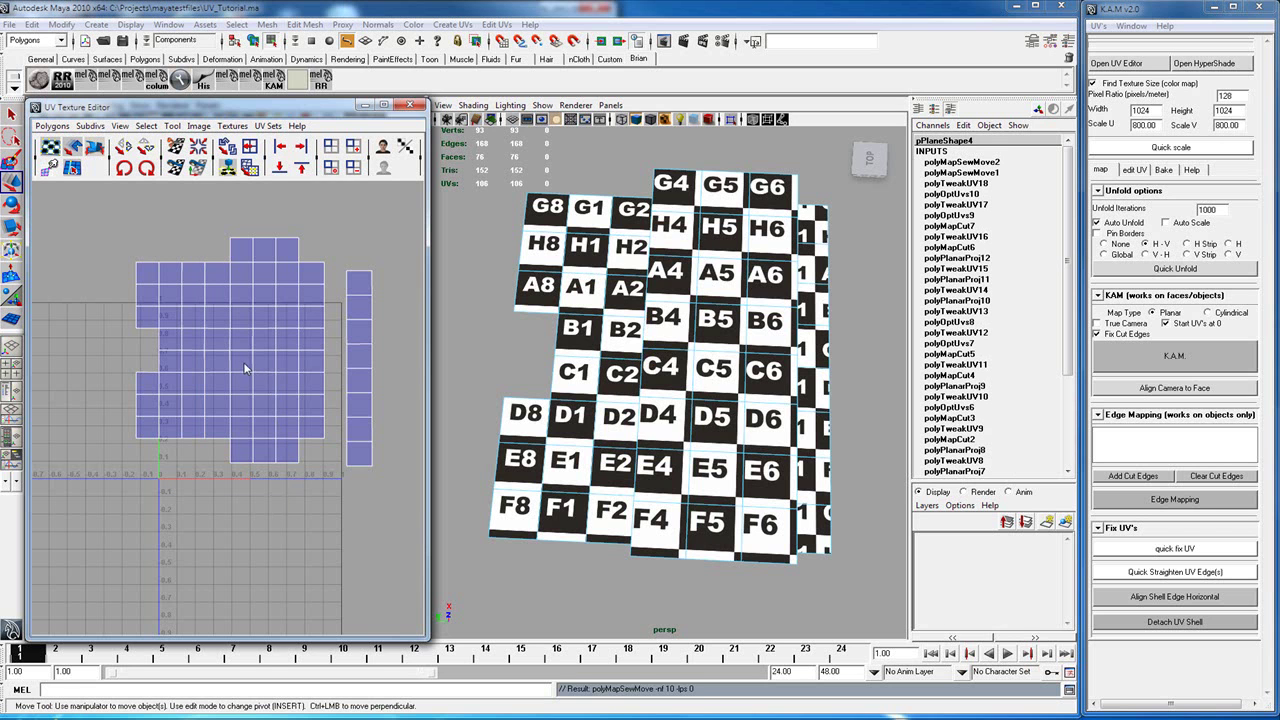
pyautogui.keyDown('alt'); pyautogui.moveTo(669, 482); pyautogui.dragTo(627, 473); pyautogui.keyUp('alt')
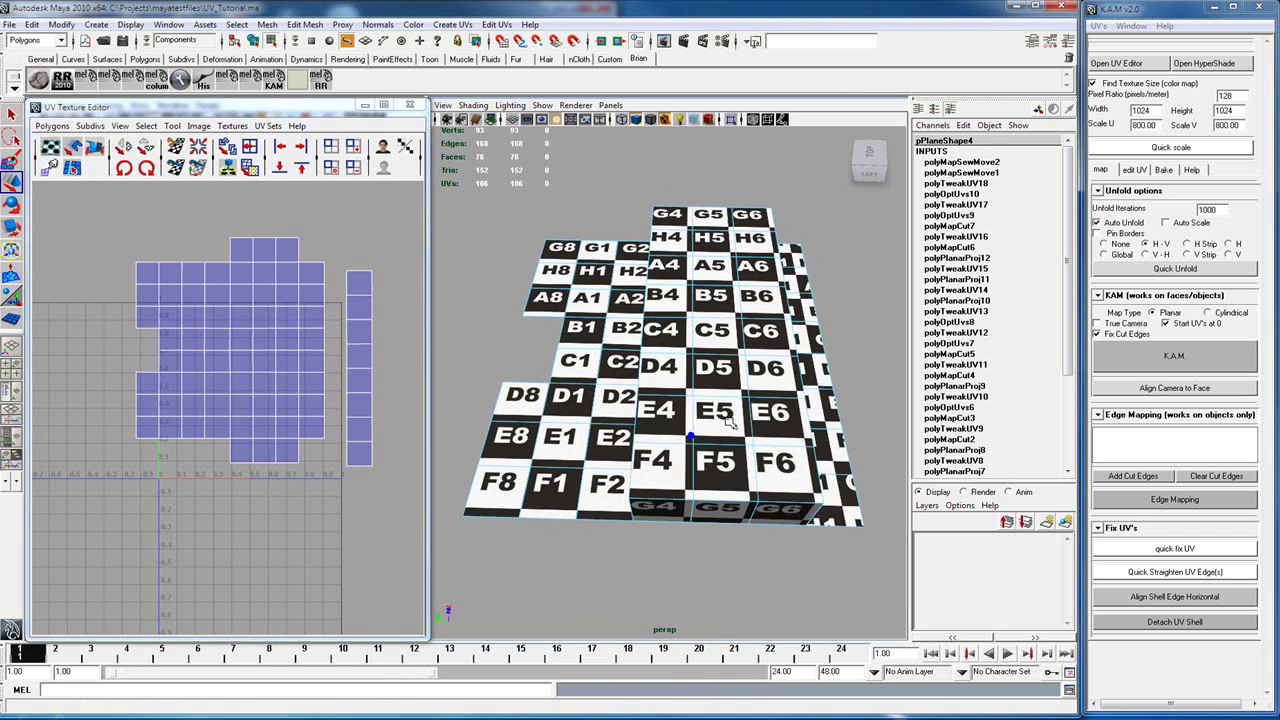
pyautogui.press('F8')
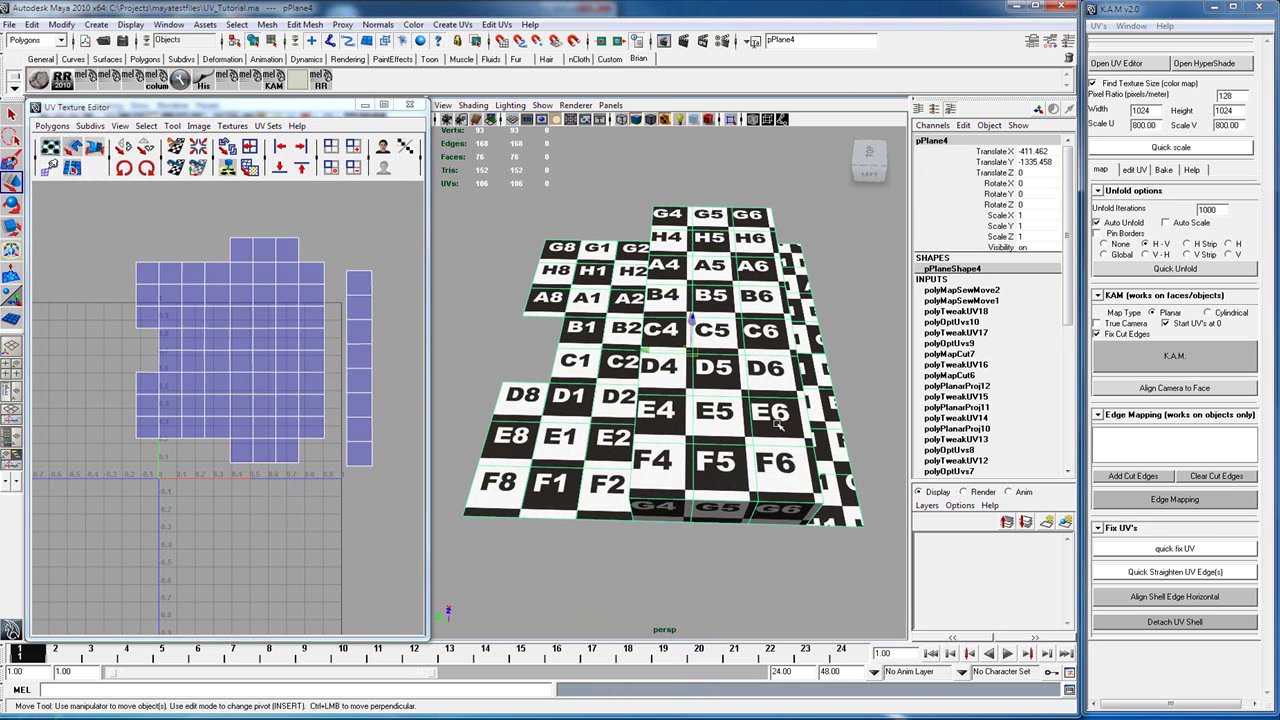
# Step: Select all faces of the notched plane section beside the block and map them with K.A.M. using Start UV's at 0
pyautogui.keyDown('alt'); pyautogui.moveTo(779, 424); pyautogui.dragTo(806, 400); pyautogui.keyUp('alt')
pyautogui.keyDown('alt'); pyautogui.moveTo(703, 371); pyautogui.dragTo(715, 360); pyautogui.keyUp('alt')
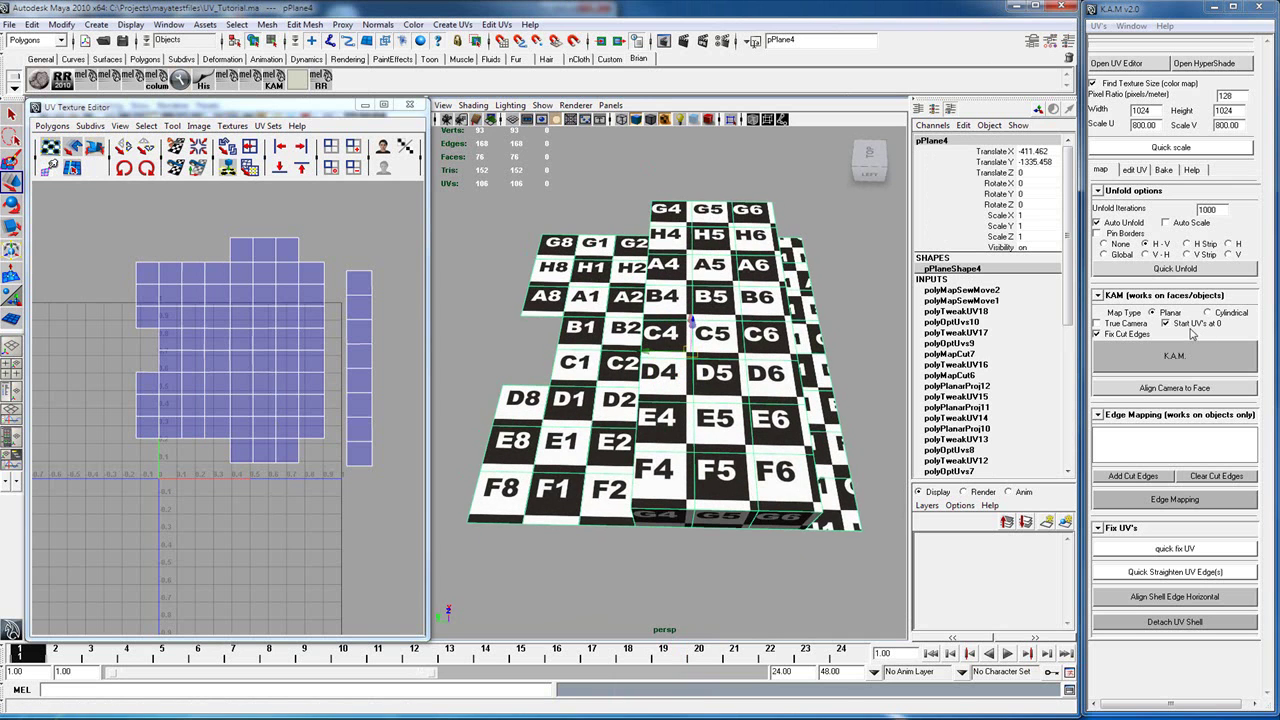
pyautogui.keyDown('alt'); pyautogui.moveTo(625, 338); pyautogui.dragTo(612, 345); pyautogui.keyUp('alt')
pyautogui.moveTo(603, 349); pyautogui.dragTo(605, 381, button='right')
pyautogui.moveTo(128, 252); pyautogui.dragTo(213, 449)
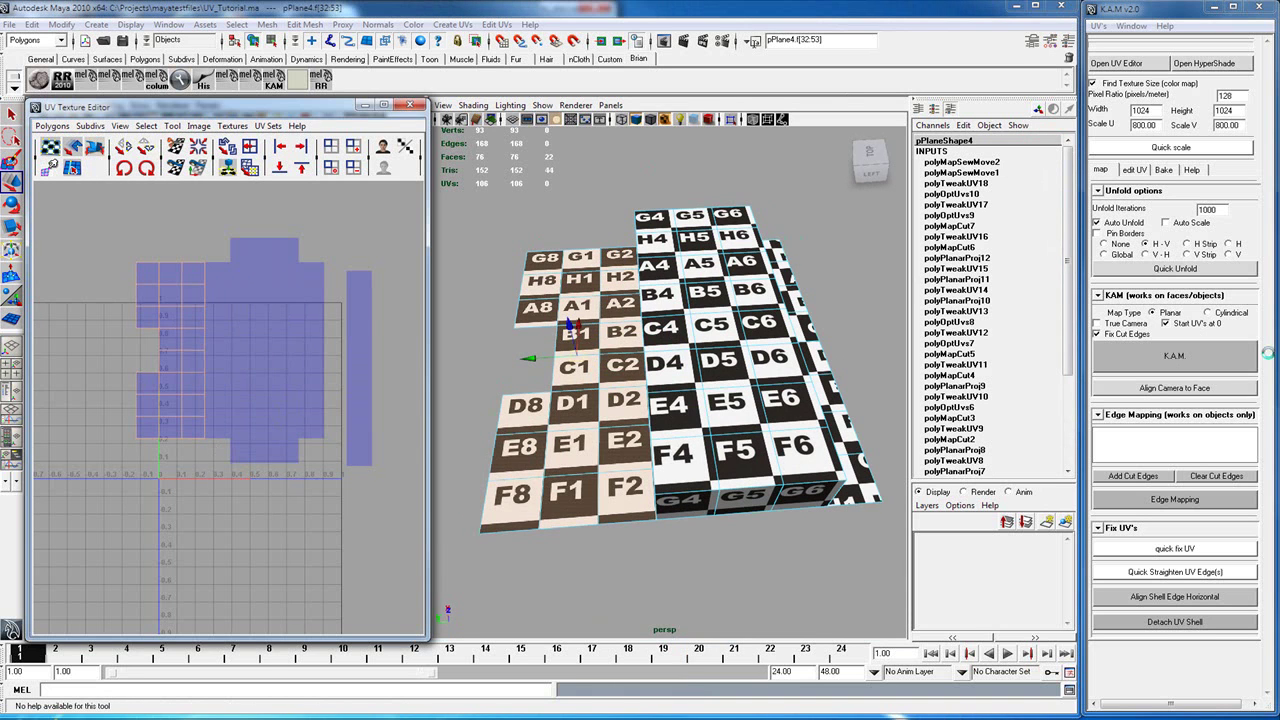
pyautogui.click(1232, 355)
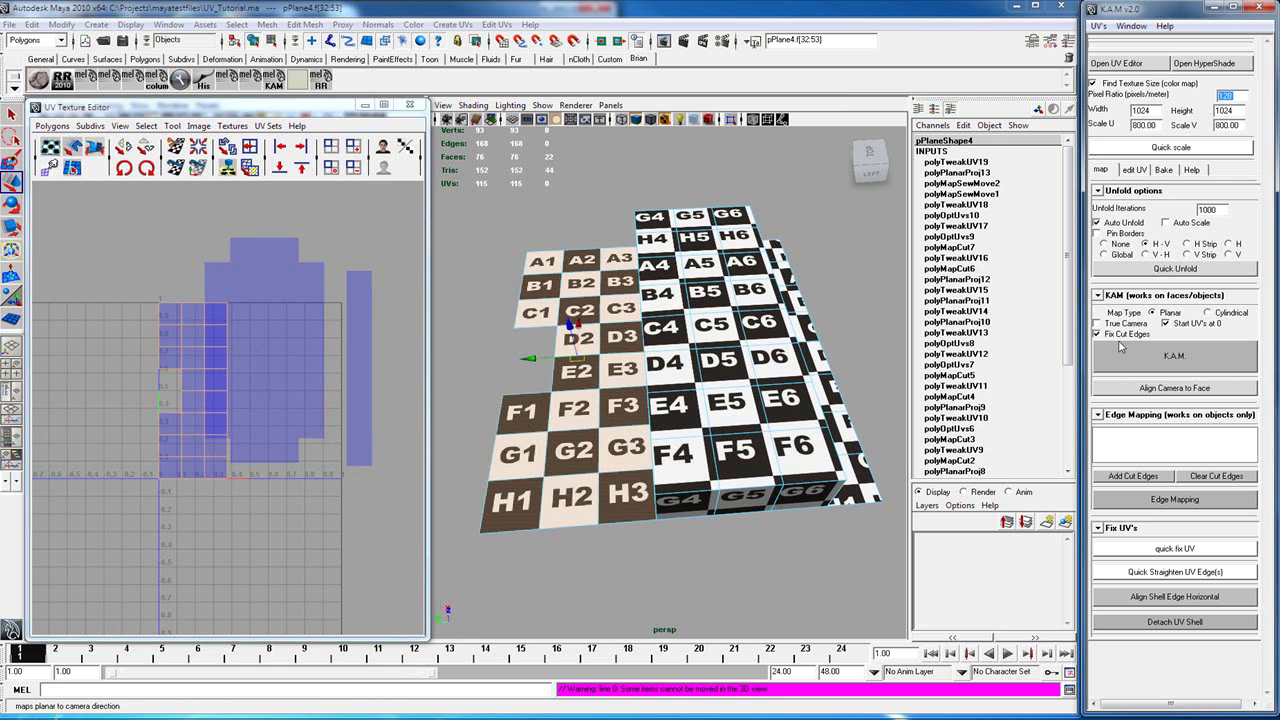
# Step: Remap the notched plane section from above with Start UV's at 0 off, and move its UV shell clear of the block shell
pyautogui.click(1207, 360)
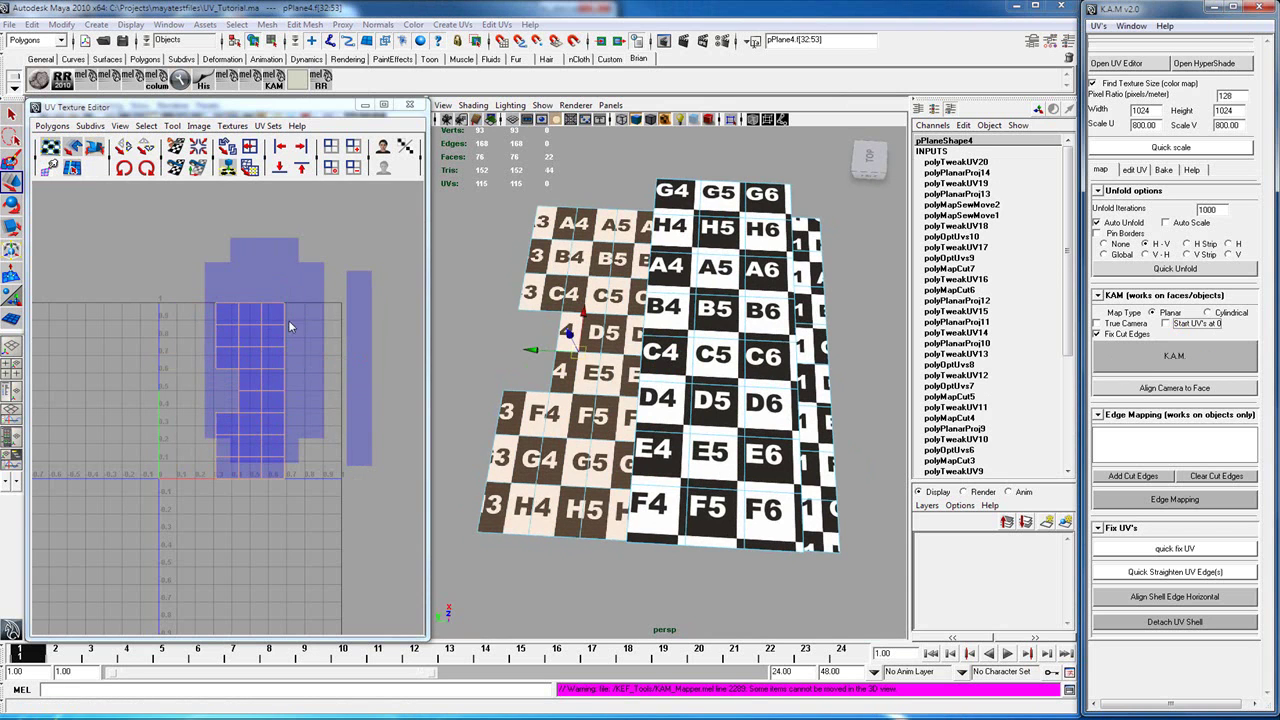
pyautogui.moveTo(275, 361); pyautogui.dragTo(304, 359, button='right')
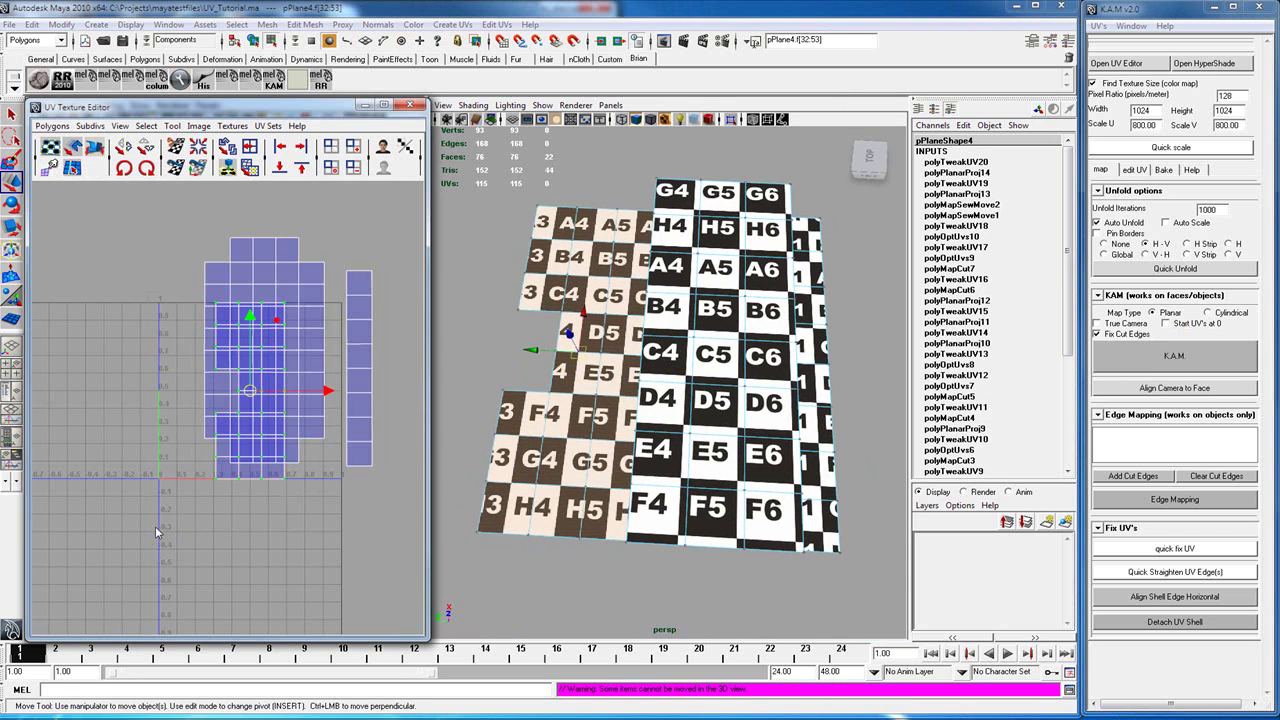
pyautogui.moveTo(314, 399); pyautogui.dragTo(187, 401)
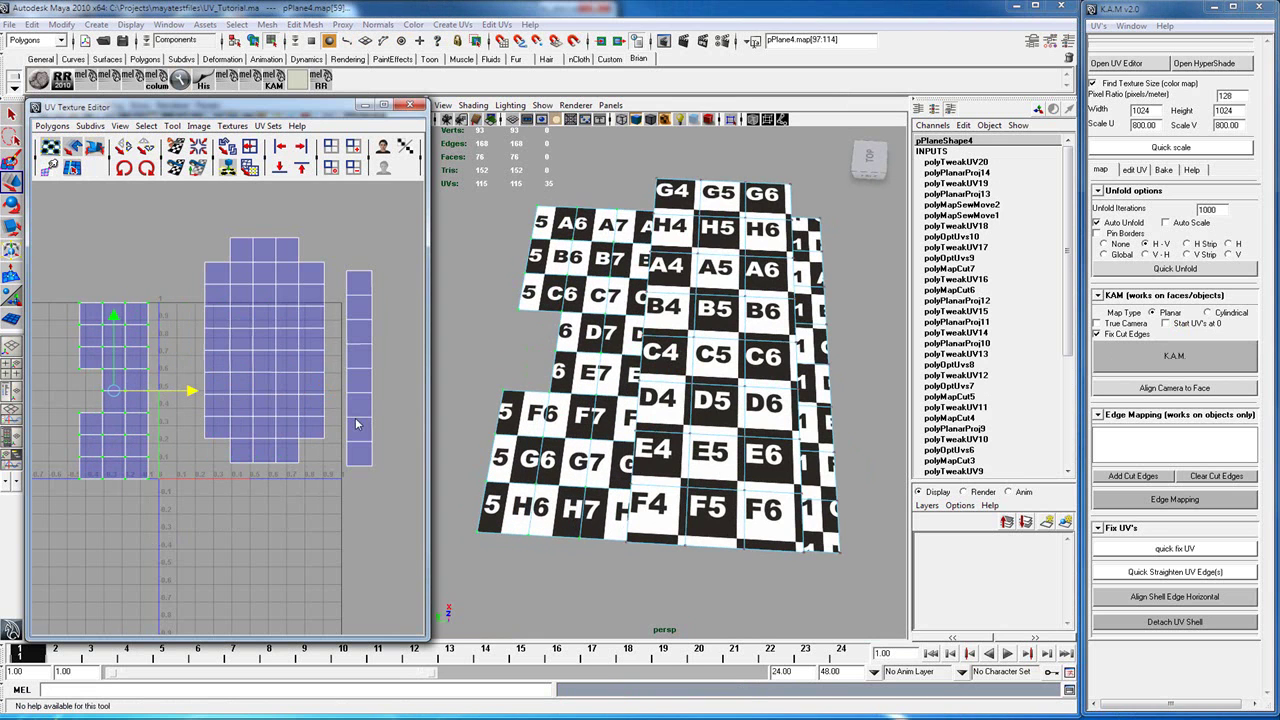
pyautogui.keyDown('alt'); pyautogui.moveTo(744, 385); pyautogui.dragTo(704, 378); pyautogui.keyUp('alt')
pyautogui.moveTo(714, 375); pyautogui.dragTo(749, 356, button='right')
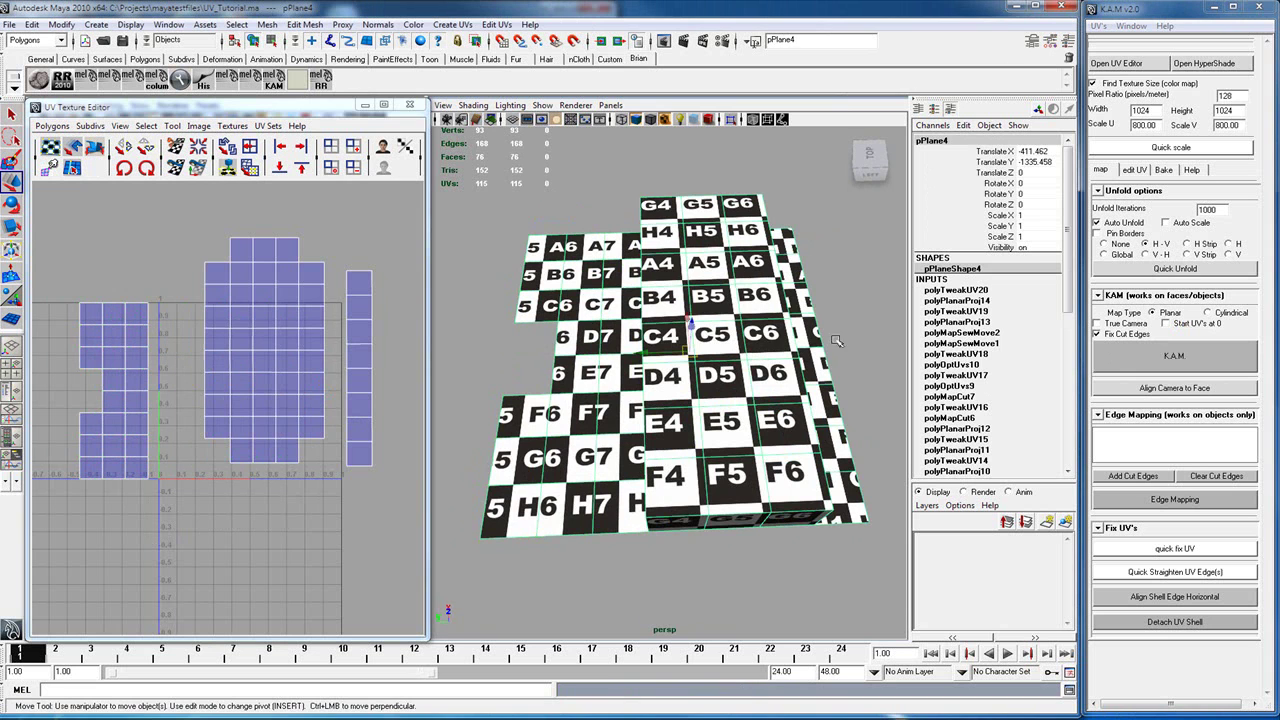